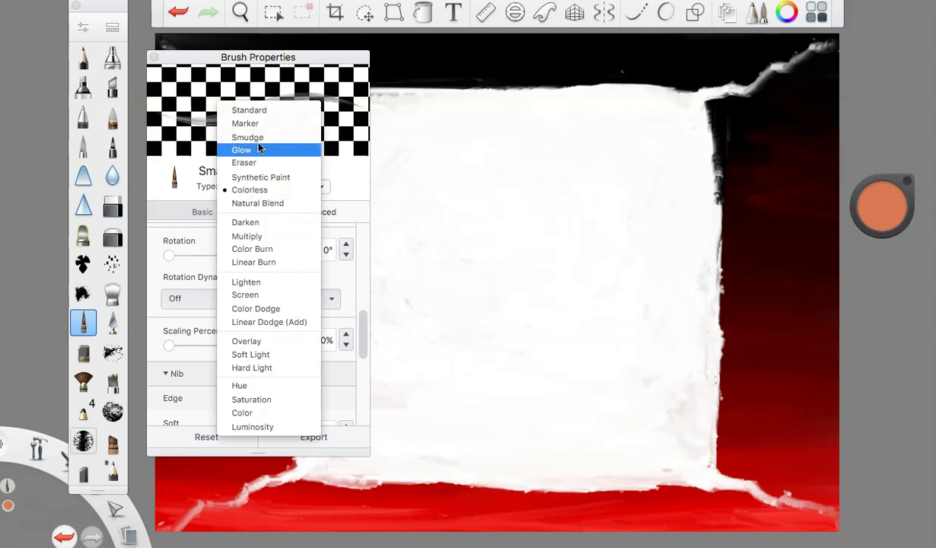
Step: Try the Darken, Overlay and Hard Light types on the Small Rigger brush, with Rotation Dynamics set to Rotate to Stroke
left_click(249, 222)
left_click(275, 186)
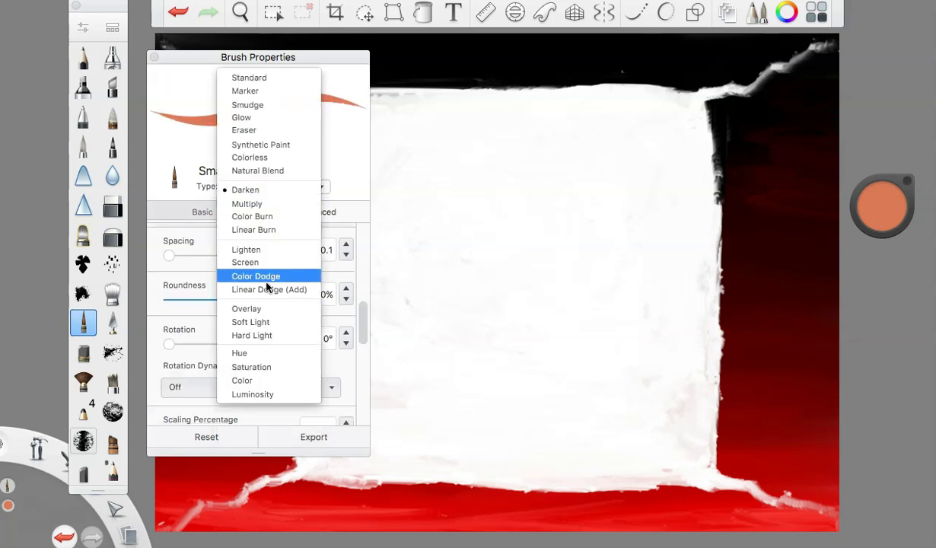
left_click(251, 308)
left_click(276, 186)
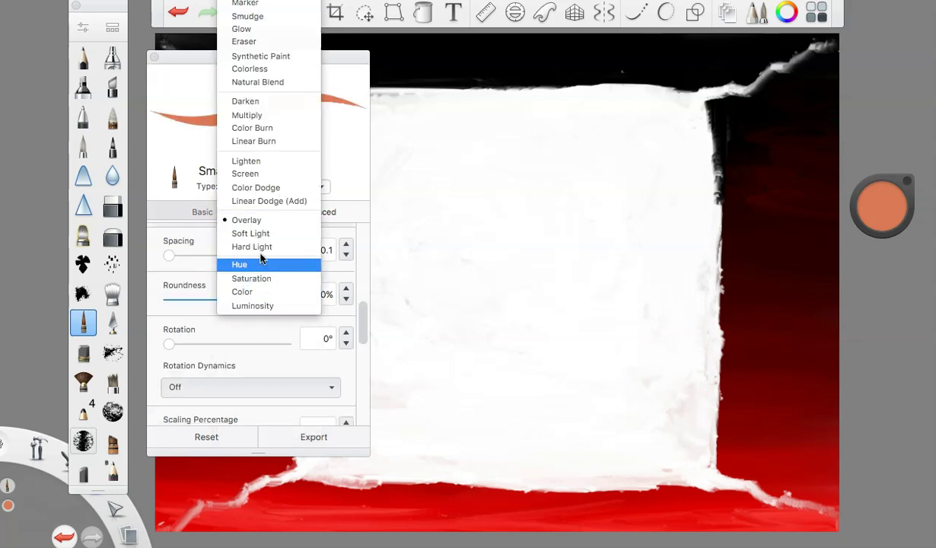
left_click(253, 246)
left_click(210, 387)
left_click(209, 399)
left_click(275, 187)
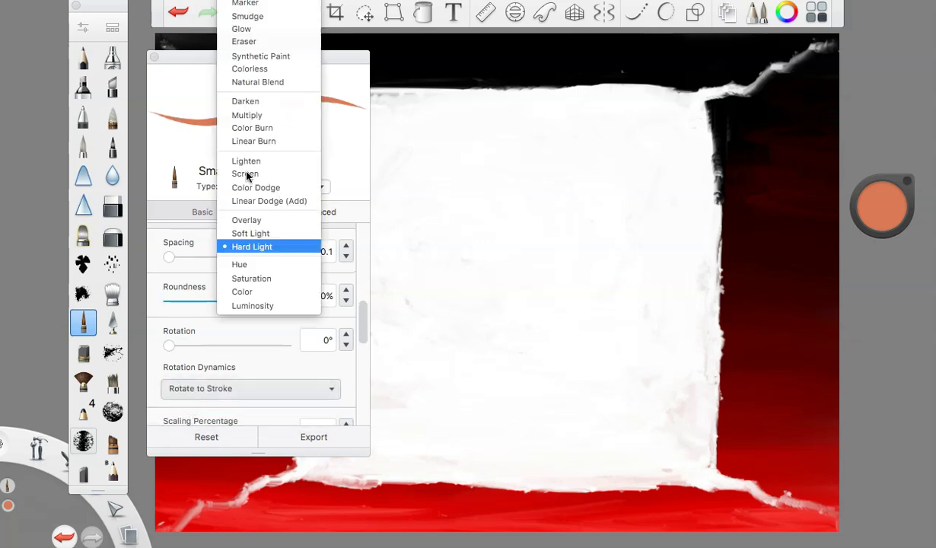
Step: Try the Natural Blend, Eraser and Glow types on the Small Rigger brush
left_click(217, 80)
scroll(335, 319, "down", 2)
left_click(286, 188)
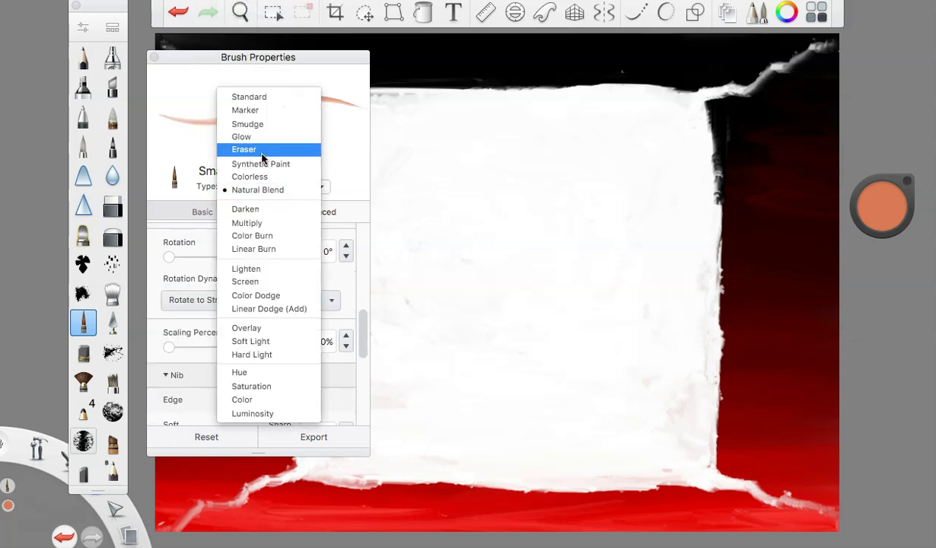
left_click(246, 149)
left_click(257, 189)
left_click(256, 189)
left_click(247, 186)
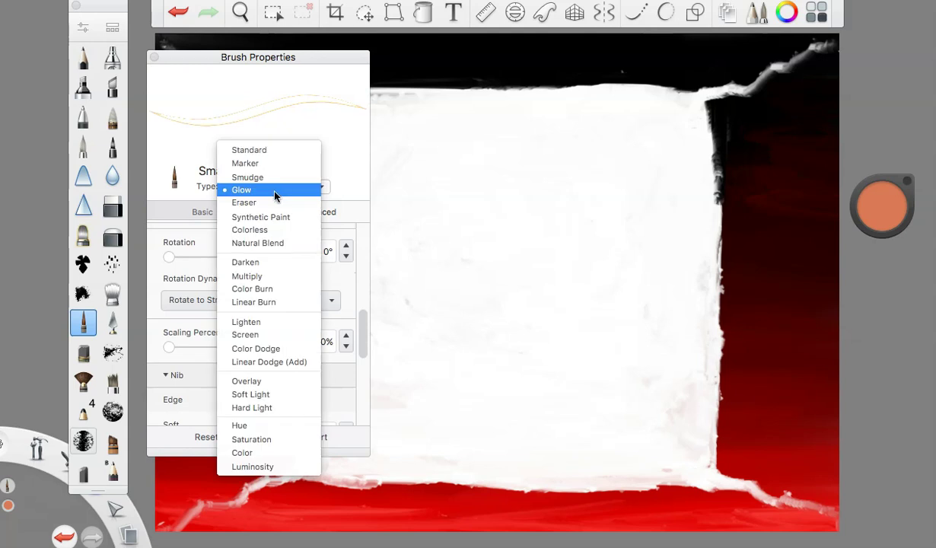
Step: Set the brush to Natural Blend, Rotation Dynamics off and size 17.6, and paint an orange arc in the white square's upper part
left_click(262, 242)
left_click(197, 300)
left_click(185, 290)
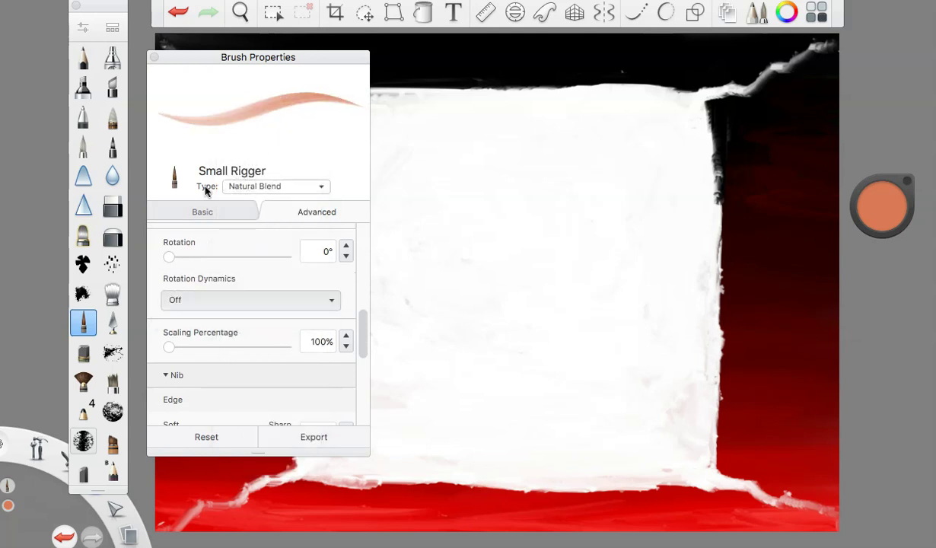
left_click(200, 212)
left_click_drag(185, 248, 188, 252)
left_click(155, 59)
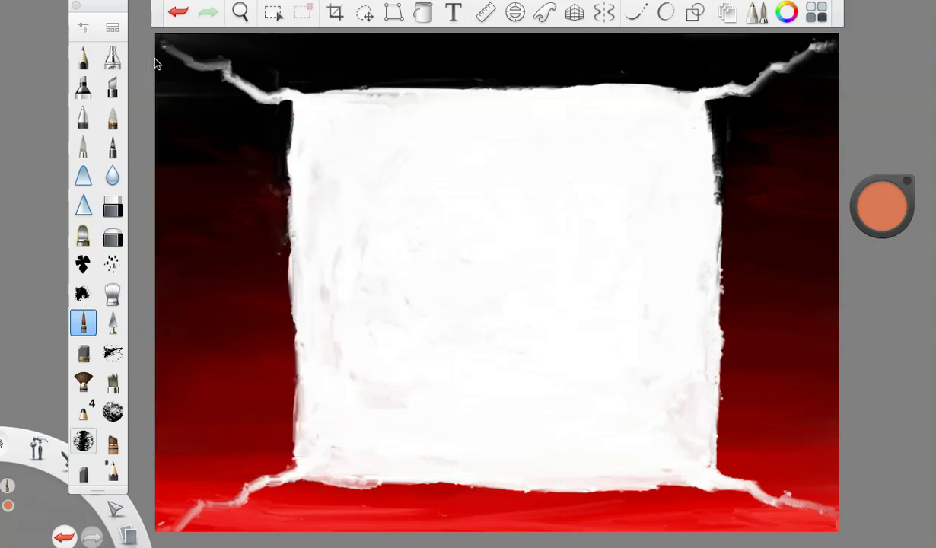
mouse_move(463, 169)
left_mouse_down()
mouse_move(421, 181)
mouse_move(471, 154)
mouse_move(412, 193)
left_mouse_up()
Step: Set the Small Rigger brush's Blending to 90% and Persistence to 15%
left_click(81, 30)
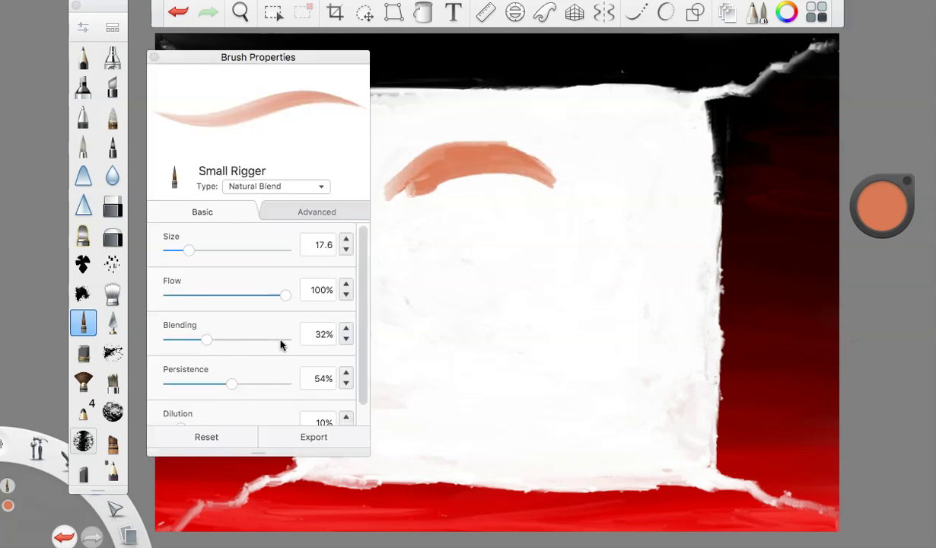
scroll(226, 385, "down", 1)
left_click(187, 366)
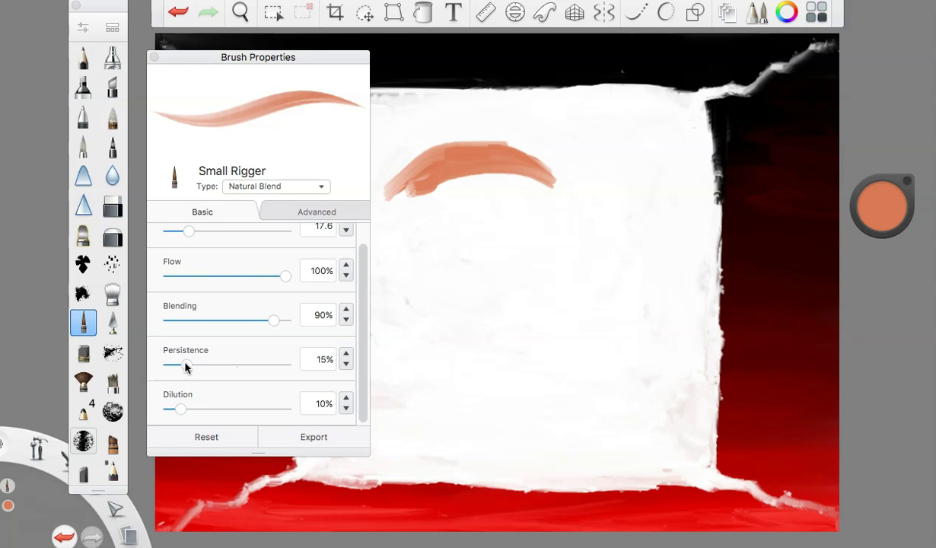
left_click(154, 58)
Step: Extend the orange arc into a rounded arch with curved strokes running down both sides, undoing the one stray stroke
mouse_move(415, 175)
left_mouse_down()
mouse_move(381, 229)
mouse_move(449, 146)
mouse_move(487, 137)
mouse_move(583, 157)
left_mouse_up()
left_click_drag(400, 155, 625, 185)
left_click(178, 13)
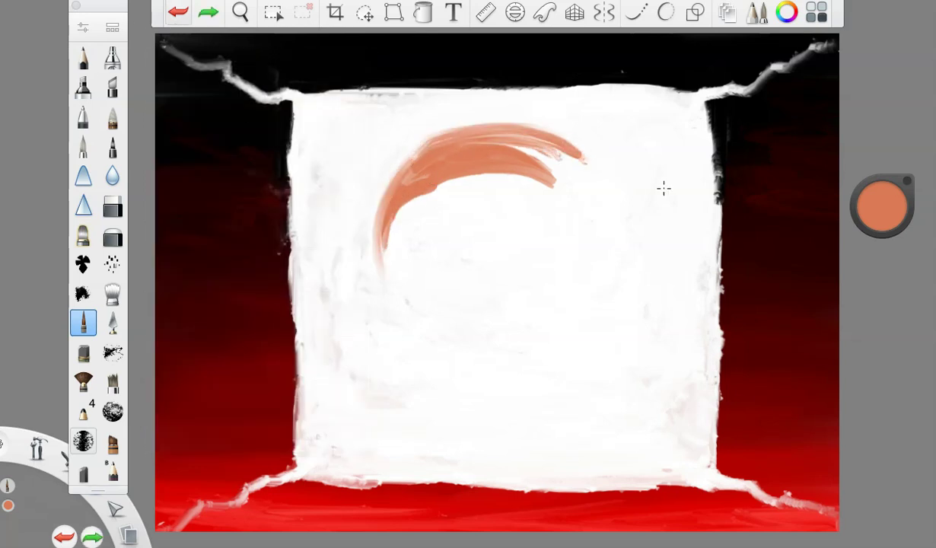
left_click_drag(507, 136, 614, 231)
left_click_drag(573, 171, 593, 247)
mouse_move(520, 137)
left_mouse_down()
mouse_move(485, 127)
mouse_move(593, 194)
mouse_move(578, 295)
left_mouse_up()
mouse_move(415, 175)
left_mouse_down()
mouse_move(401, 195)
mouse_move(393, 241)
mouse_move(409, 292)
left_mouse_up()
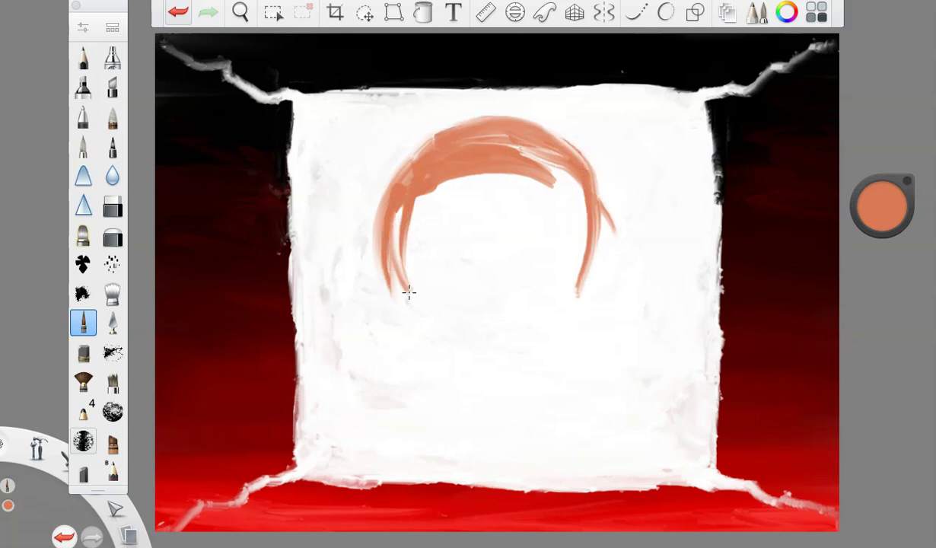
Step: Review the Small Rigger brush's basic and advanced settings
left_click(82, 31)
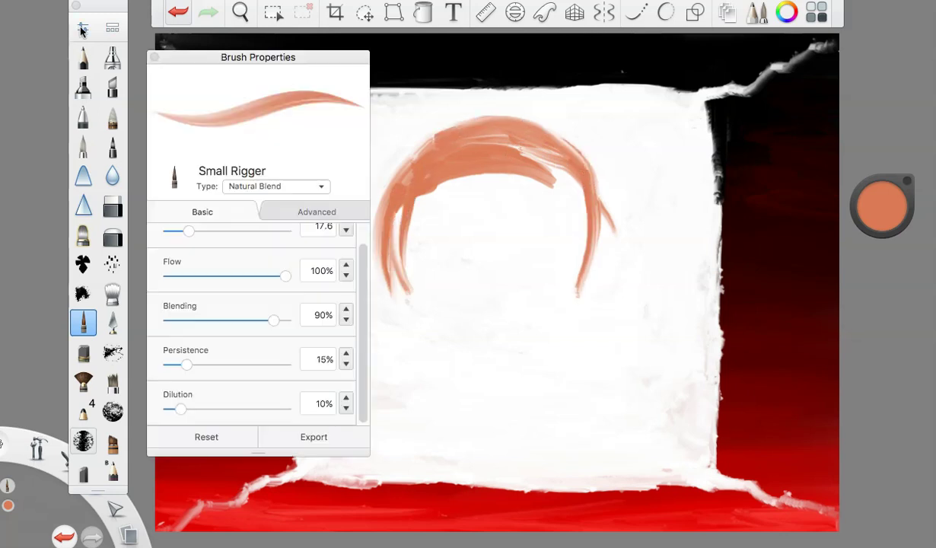
left_click(308, 211)
scroll(237, 255, "up", 10)
left_click(207, 212)
scroll(217, 373, "up", 2)
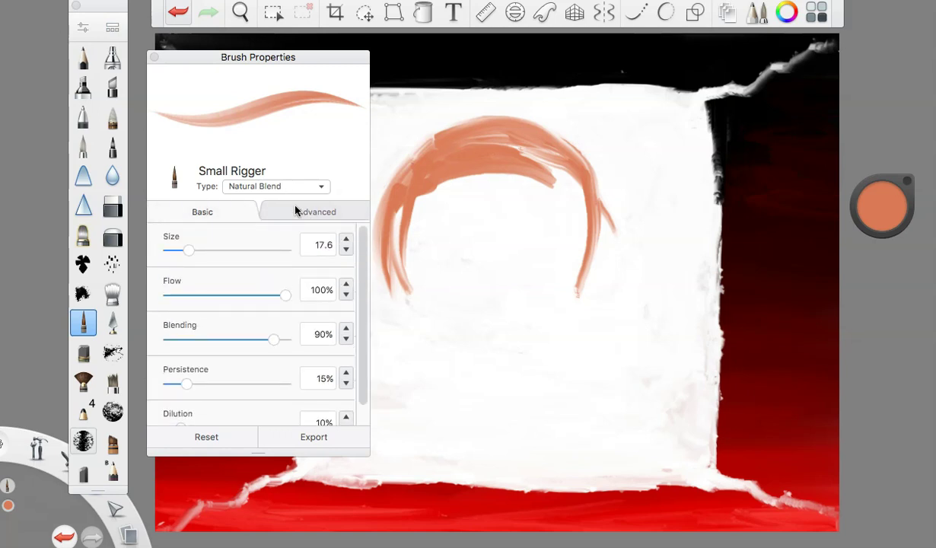
left_click(296, 208)
left_click(199, 339)
left_click(213, 355)
left_click(154, 57)
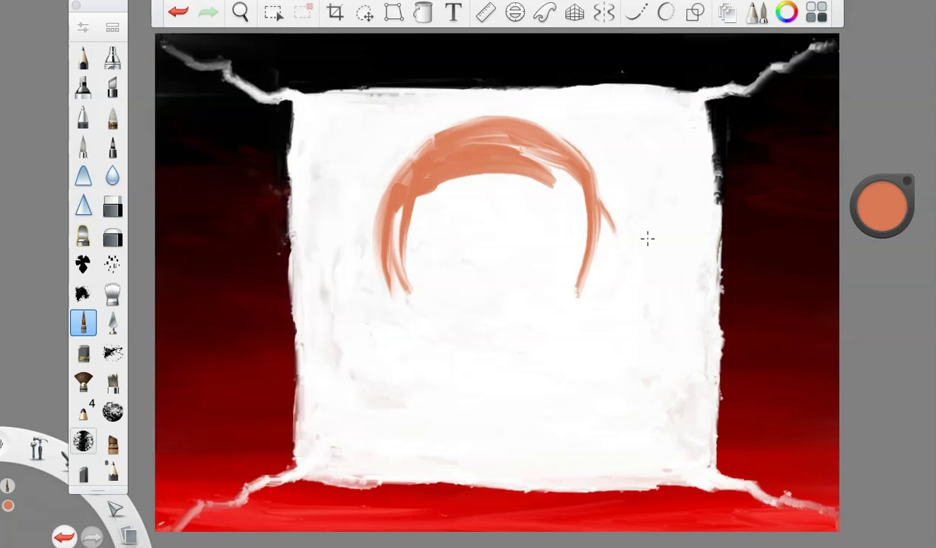
Step: Paint short blended strokes along the inner edge of the orange arch
left_click_drag(452, 187, 430, 268)
left_click_drag(424, 200, 403, 253)
left_click_drag(468, 177, 501, 188)
mouse_move(540, 173)
left_mouse_down()
mouse_move(522, 184)
mouse_move(541, 194)
left_mouse_up()
Step: Enlarge the brush and widen the arch inward with orange strokes, extending its right side down toward the centre
left_click(83, 28)
left_click(196, 213)
left_click_drag(188, 250, 201, 251)
left_click(154, 57)
left_click_drag(423, 190, 421, 307)
left_click_drag(444, 158, 404, 296)
left_click_drag(492, 179, 423, 200)
left_click_drag(553, 185, 585, 243)
left_click_drag(497, 140, 536, 336)
left_click_drag(580, 257, 529, 347)
mouse_move(526, 341)
left_mouse_down()
mouse_move(447, 221)
mouse_move(444, 308)
left_mouse_up()
left_click_drag(453, 181, 415, 309)
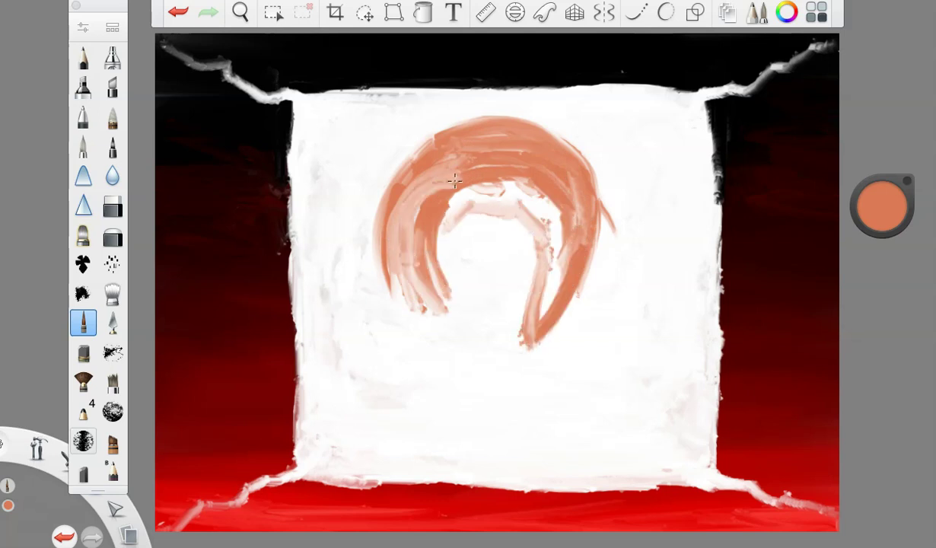
Step: Thicken both sides of the arch with long curved strokes that converge at the base, forming a horseshoe shape
left_click_drag(414, 244, 456, 350)
left_click_drag(411, 320, 383, 234)
left_click_drag(554, 306, 508, 350)
mouse_move(514, 342)
left_mouse_down()
mouse_move(545, 179)
mouse_move(450, 206)
left_mouse_up()
left_click_drag(463, 197, 449, 292)
left_click_drag(449, 288, 419, 210)
left_click_drag(572, 221, 530, 378)
mouse_move(531, 377)
left_mouse_down()
mouse_move(586, 212)
mouse_move(562, 357)
left_mouse_up()
left_click_drag(388, 261, 426, 355)
left_click_drag(416, 350, 405, 274)
left_click_drag(384, 229, 456, 369)
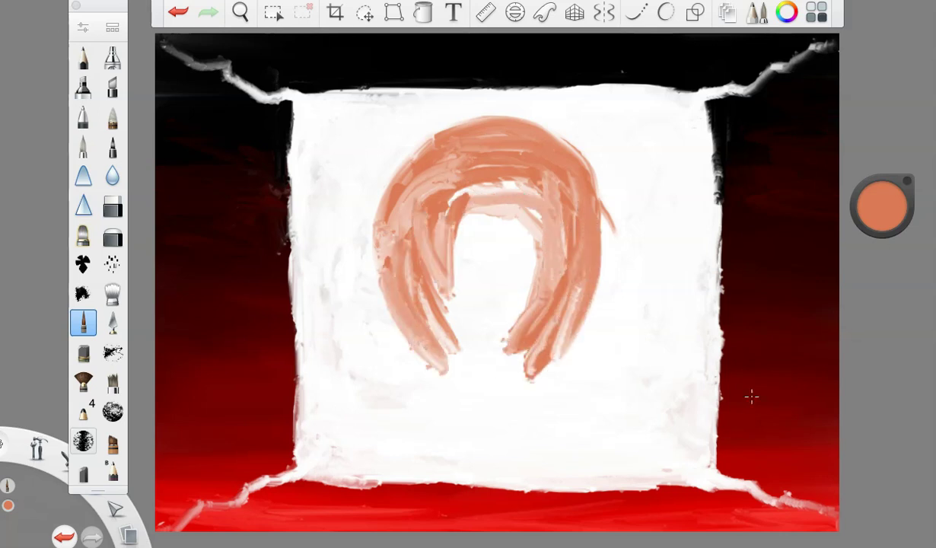
Step: Fill the inside of the horseshoe shape with pale pink and blend salmon strokes over it
left_click_drag(881, 211, 861, 70)
mouse_move(444, 205)
left_mouse_down()
mouse_move(451, 323)
mouse_move(430, 330)
mouse_move(434, 251)
mouse_move(525, 202)
mouse_move(507, 361)
mouse_move(538, 290)
mouse_move(472, 263)
mouse_move(465, 311)
mouse_move(507, 243)
mouse_move(445, 183)
mouse_move(424, 313)
mouse_move(469, 191)
mouse_move(555, 209)
mouse_move(520, 346)
left_mouse_up()
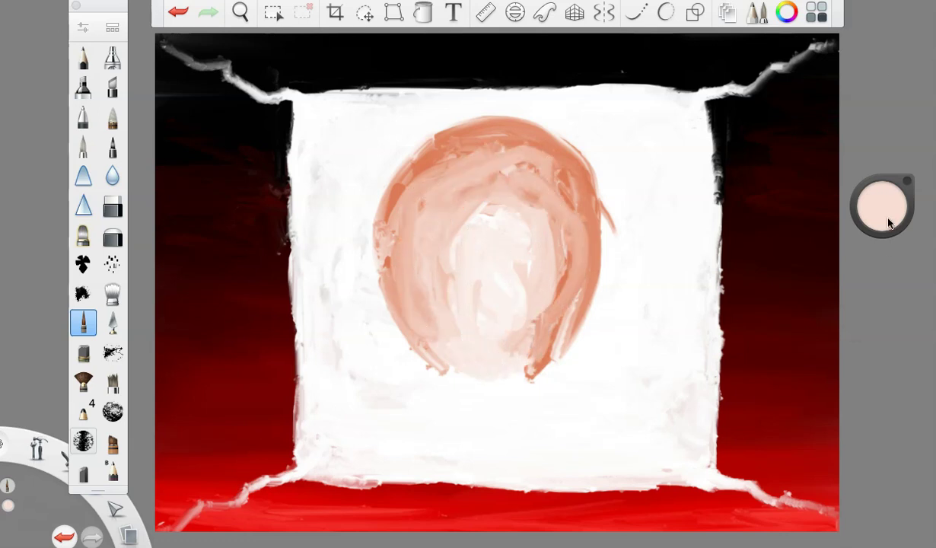
left_click_drag(887, 223, 887, 244)
mouse_move(392, 267)
left_mouse_down()
mouse_move(434, 163)
mouse_move(487, 150)
mouse_move(556, 296)
mouse_move(535, 299)
mouse_move(532, 211)
mouse_move(549, 263)
mouse_move(521, 329)
left_mouse_up()
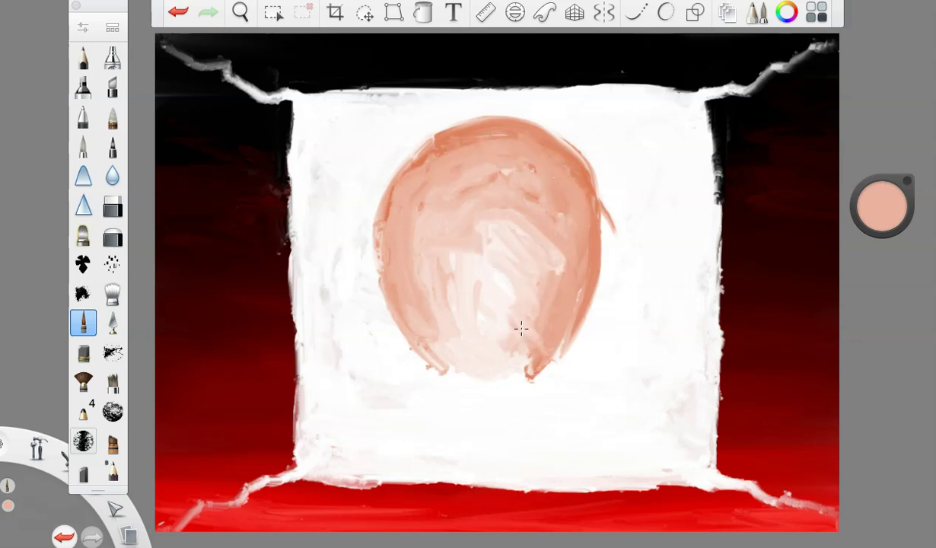
Step: Shade the oval's lower right with a deeper salmon, and blend lighter salmon strokes through its centre
left_click_drag(892, 232, 892, 250)
mouse_move(581, 263)
left_mouse_down()
mouse_move(560, 226)
mouse_move(527, 326)
mouse_move(557, 385)
left_mouse_up()
left_click(187, 12)
mouse_move(534, 340)
left_mouse_down()
mouse_move(523, 350)
mouse_move(533, 278)
mouse_move(549, 245)
left_mouse_up()
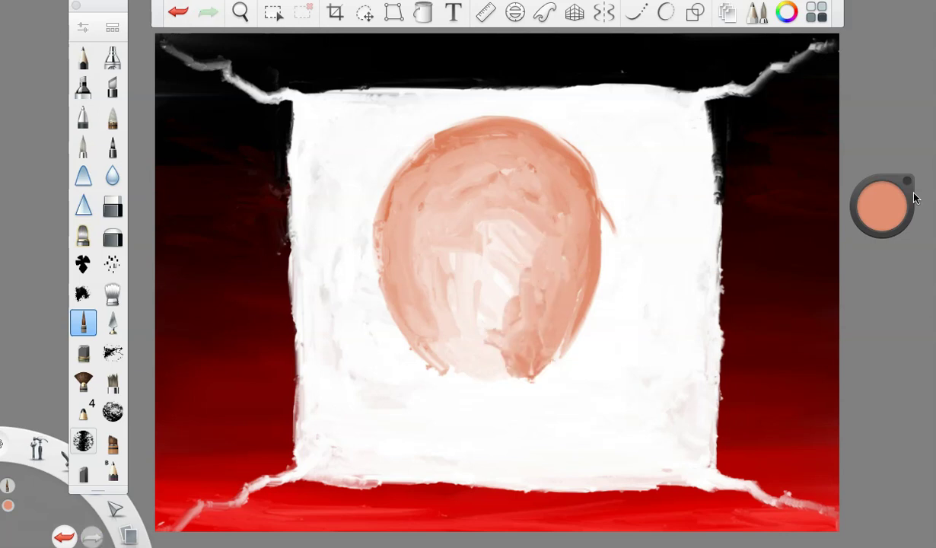
left_click_drag(900, 207, 901, 192)
mouse_move(487, 301)
left_mouse_down()
mouse_move(480, 311)
mouse_move(497, 280)
mouse_move(491, 335)
left_mouse_up()
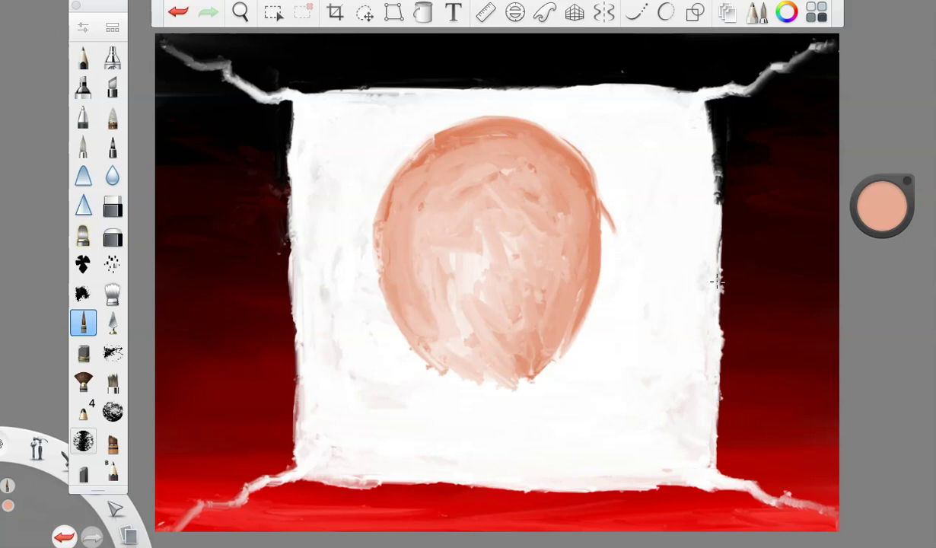
Step: With a stronger orange and brush size 16.9, darken the oval's left edge and paint a tentacle trailing from its lower left
left_click_drag(894, 209, 894, 228)
left_click(83, 28)
left_click(186, 250)
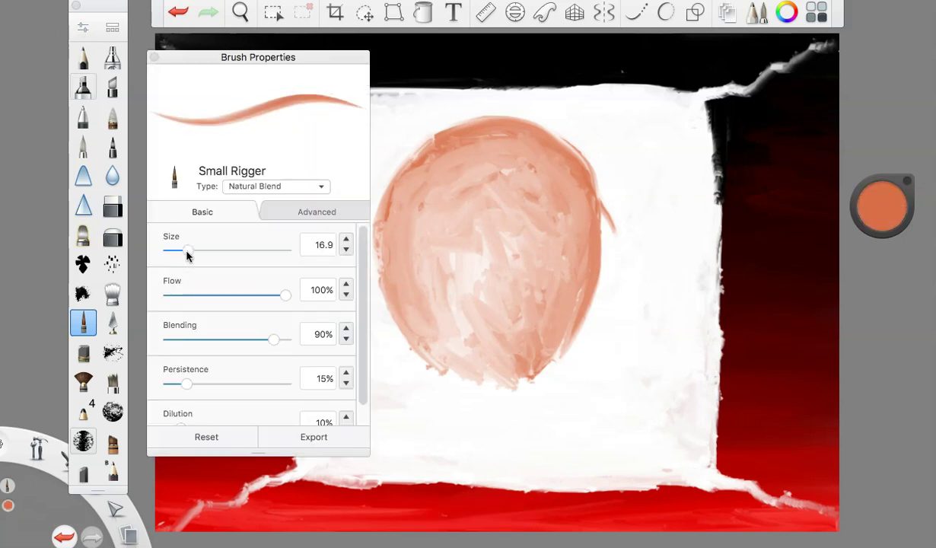
left_click(153, 57)
left_click_drag(395, 284, 414, 352)
left_click_drag(378, 214, 423, 400)
mouse_move(416, 345)
left_mouse_down()
mouse_move(428, 387)
mouse_move(394, 413)
mouse_move(448, 366)
mouse_move(424, 344)
mouse_move(390, 225)
left_mouse_up()
left_click_drag(419, 362, 339, 421)
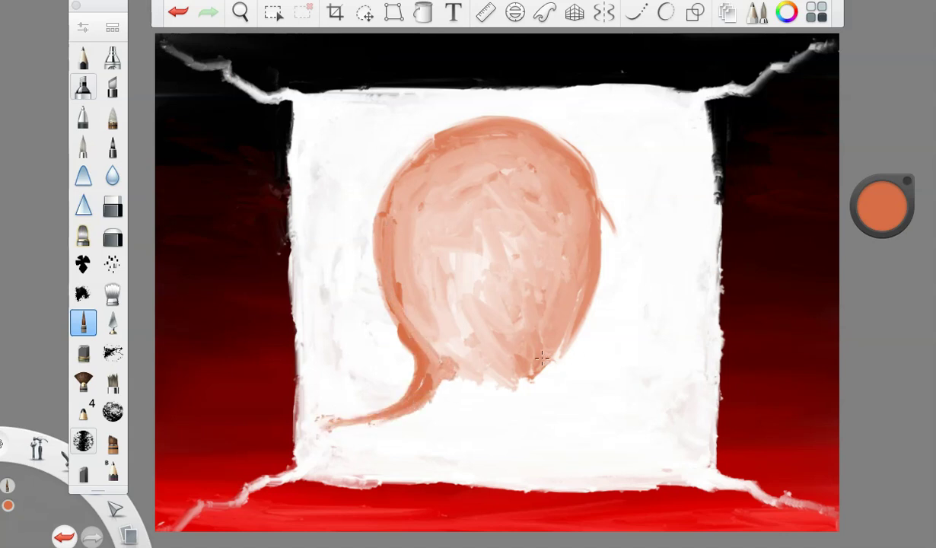
Step: Paint two more orange tentacles sweeping left from the oval's base and join them to the body
mouse_move(458, 365)
left_mouse_down()
mouse_move(464, 393)
mouse_move(336, 454)
left_mouse_up()
mouse_move(480, 375)
left_mouse_down()
mouse_move(421, 345)
mouse_move(499, 373)
mouse_move(452, 383)
left_mouse_up()
left_click_drag(453, 346, 418, 389)
left_click_drag(424, 320, 407, 349)
mouse_move(479, 364)
left_mouse_down()
mouse_move(531, 372)
mouse_move(468, 359)
mouse_move(483, 400)
mouse_move(411, 456)
left_mouse_up()
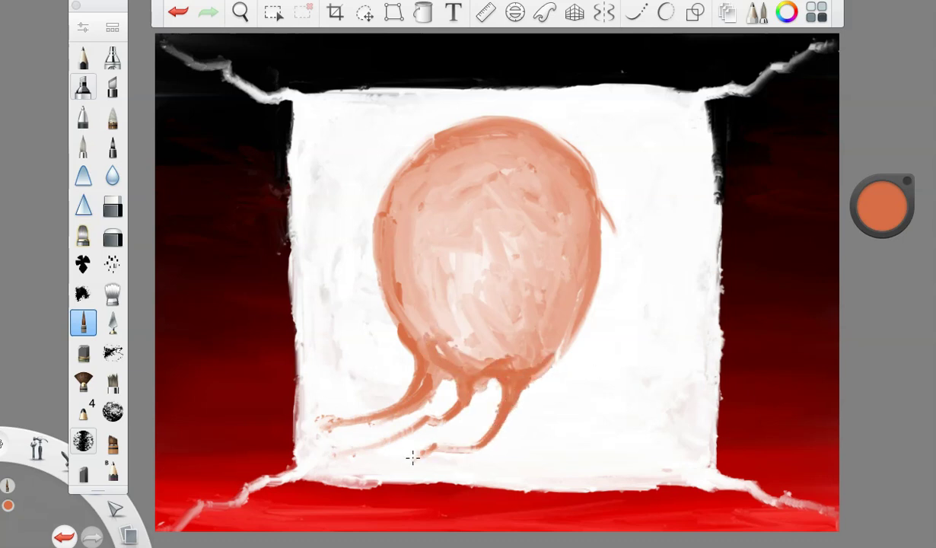
Step: Add orange shading strokes to the lower right inside of the oval
left_click_drag(543, 323, 498, 357)
mouse_move(550, 293)
left_mouse_down()
mouse_move(505, 363)
mouse_move(506, 332)
left_mouse_up()
left_click_drag(491, 347, 544, 297)
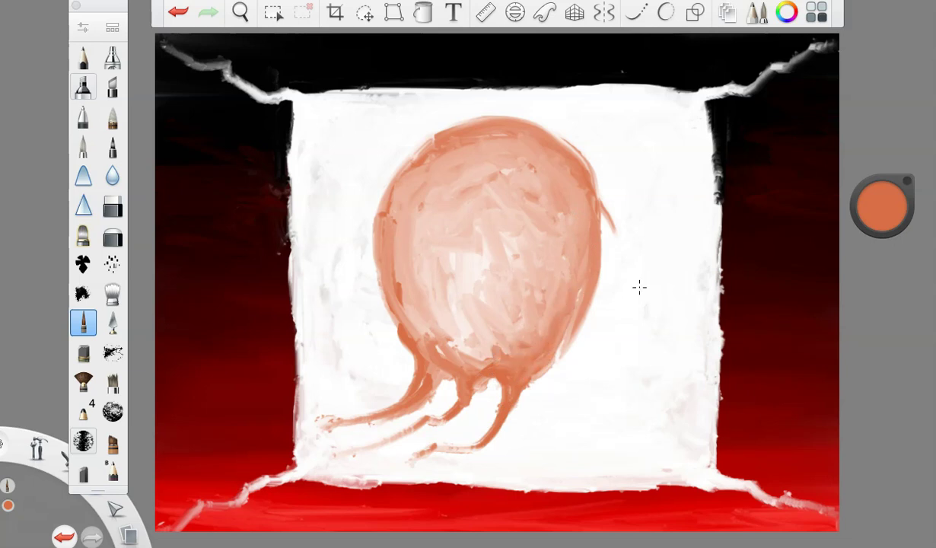
Step: Darken the oval's top and side edges with orange strokes, and blend a lighter orange down its left interior
left_click_drag(424, 130, 378, 187)
left_click_drag(478, 120, 403, 155)
mouse_move(447, 129)
left_mouse_down()
mouse_move(370, 187)
mouse_move(363, 216)
left_mouse_up()
left_click(178, 12)
left_click_drag(432, 142, 382, 199)
left_click_drag(495, 123, 383, 225)
mouse_move(381, 187)
left_mouse_down()
mouse_move(376, 293)
mouse_move(400, 333)
left_mouse_up()
mouse_move(576, 156)
left_mouse_down()
mouse_move(572, 335)
mouse_move(534, 360)
mouse_move(589, 242)
left_mouse_up()
left_click_drag(882, 206, 851, 212)
mouse_move(426, 152)
left_mouse_down()
mouse_move(380, 228)
mouse_move(414, 325)
left_mouse_up()
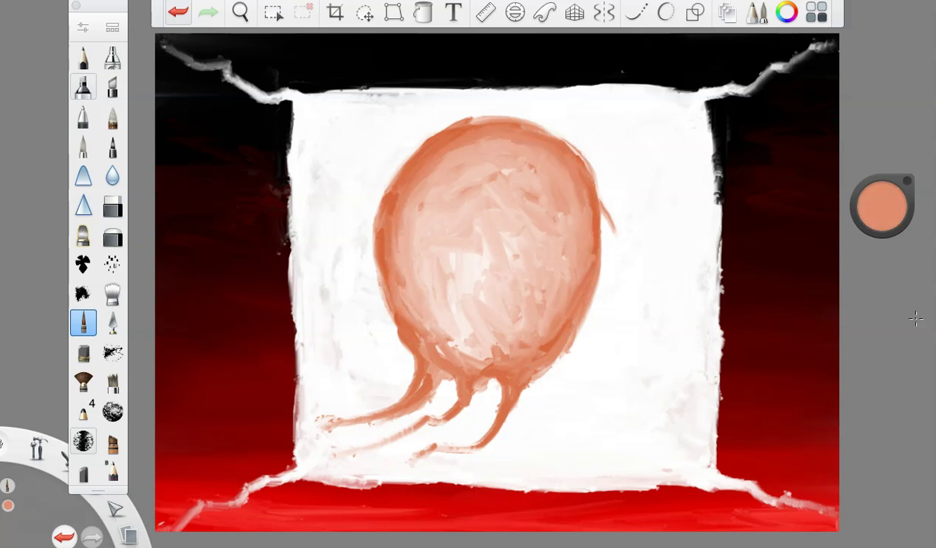
Step: Paint three reddish-brown lines with round heads down the oval from its top edge
left_click_drag(881, 210, 881, 251)
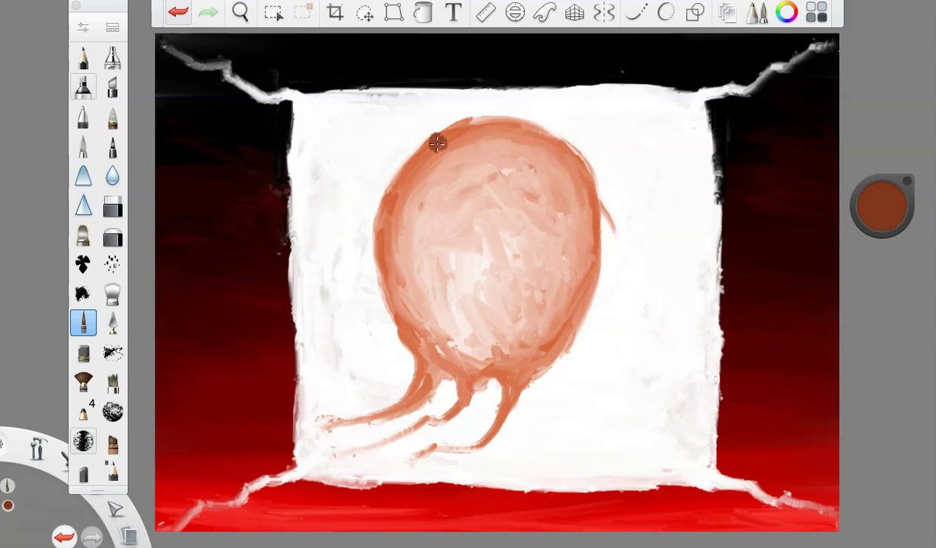
left_click_drag(437, 143, 420, 325)
left_click_drag(495, 129, 477, 303)
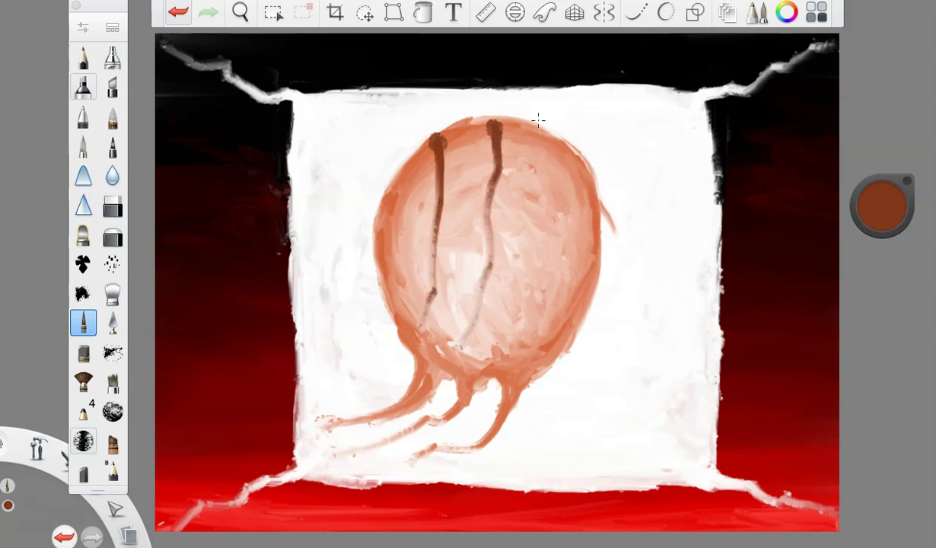
left_click_drag(541, 141, 475, 352)
Step: Darken the three vertical lines and enlarge their round heads with a very dark brown
left_click_drag(882, 207, 886, 316)
left_click_drag(438, 140, 397, 333)
mouse_move(478, 126)
left_mouse_down()
mouse_move(494, 133)
mouse_move(478, 163)
mouse_move(461, 364)
left_mouse_up()
mouse_move(531, 137)
left_mouse_down()
mouse_move(540, 142)
mouse_move(527, 146)
mouse_move(523, 332)
left_mouse_up()
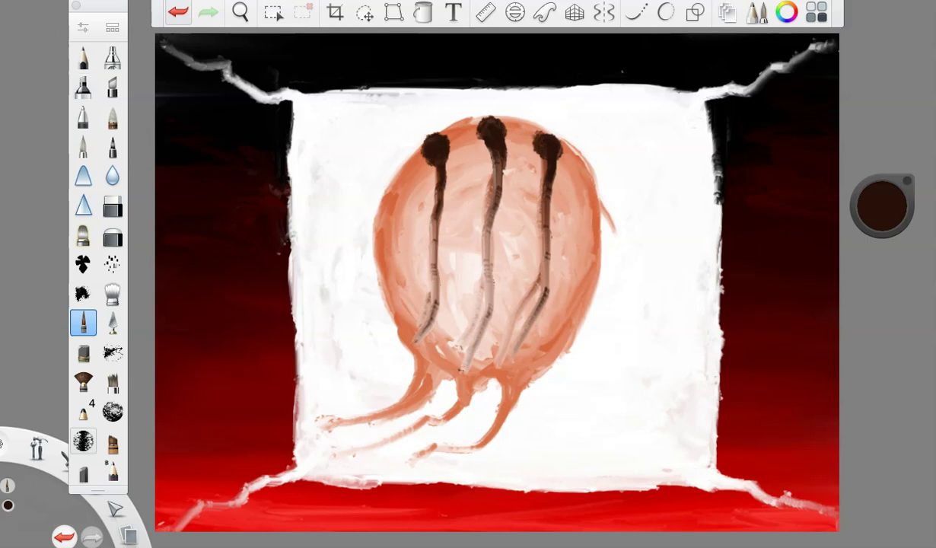
Step: Shade the oval's upper edge around and between the round heads with reddish-brown and darker brown strokes
left_click_drag(879, 204, 879, 183)
mouse_move(431, 148)
left_mouse_down()
mouse_move(400, 196)
mouse_move(385, 249)
left_mouse_up()
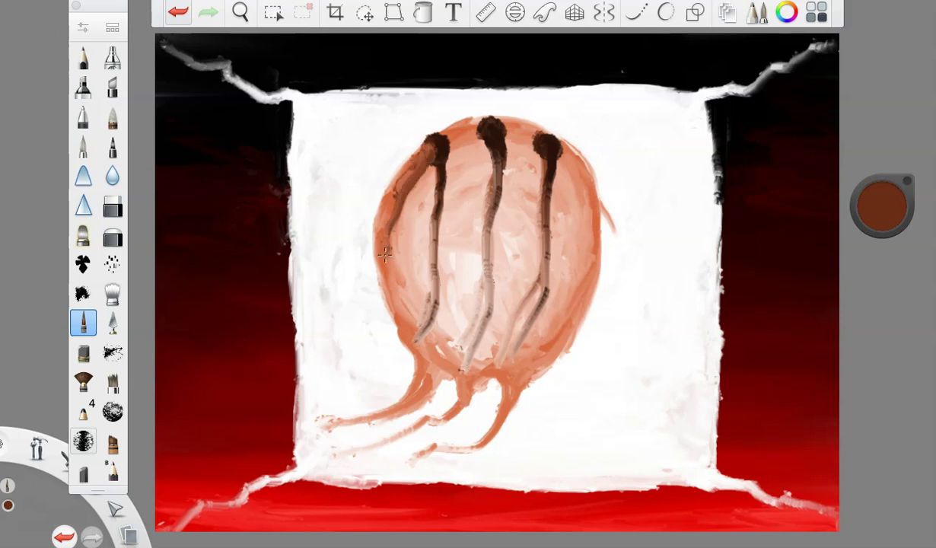
mouse_move(486, 128)
left_mouse_down()
mouse_move(448, 137)
mouse_move(459, 169)
left_mouse_up()
left_click_drag(504, 128, 558, 171)
left_click_drag(875, 204, 875, 252)
left_click_drag(427, 149, 438, 142)
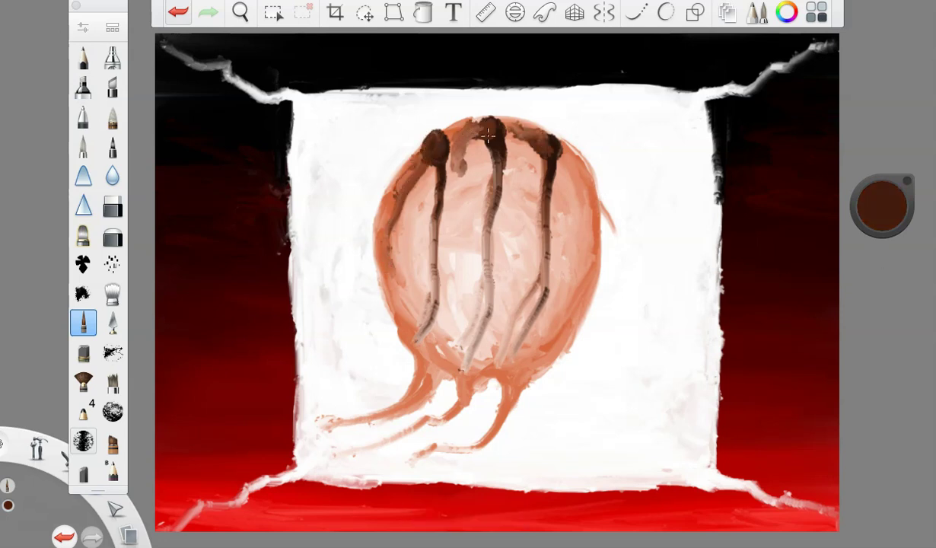
Step: Paint bright red-orange vertical streaks on either side of the leftmost dark line
left_click(878, 213)
mouse_move(415, 194)
left_mouse_down()
mouse_move(400, 237)
mouse_move(420, 233)
mouse_move(411, 295)
left_mouse_up()
mouse_move(460, 157)
left_mouse_down()
mouse_move(470, 251)
mouse_move(453, 215)
left_mouse_up()
mouse_move(457, 136)
left_mouse_down()
mouse_move(448, 308)
mouse_move(444, 228)
mouse_move(435, 323)
left_mouse_up()
left_click_drag(456, 205, 449, 278)
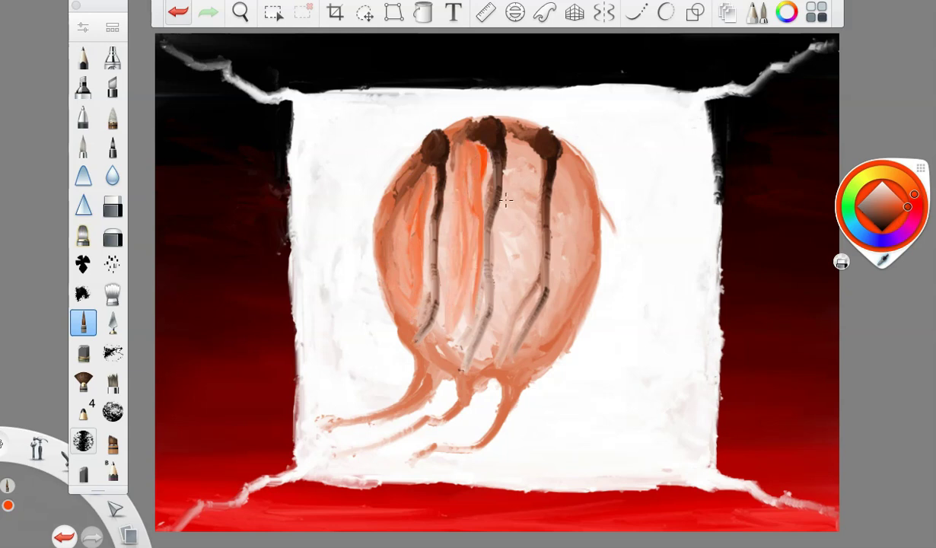
Step: Add bright red-orange streaks between the middle and right dark lines and along both outer sides of the oval
mouse_move(517, 137)
left_mouse_down()
mouse_move(506, 194)
mouse_move(508, 277)
left_mouse_up()
left_click_drag(514, 179, 487, 305)
left_click_drag(498, 137, 474, 344)
left_click_drag(410, 161, 399, 237)
left_click_drag(386, 186, 396, 288)
left_click_drag(382, 232, 397, 301)
left_click_drag(561, 164, 568, 306)
left_click_drag(580, 255, 550, 349)
left_click_drag(552, 145, 541, 274)
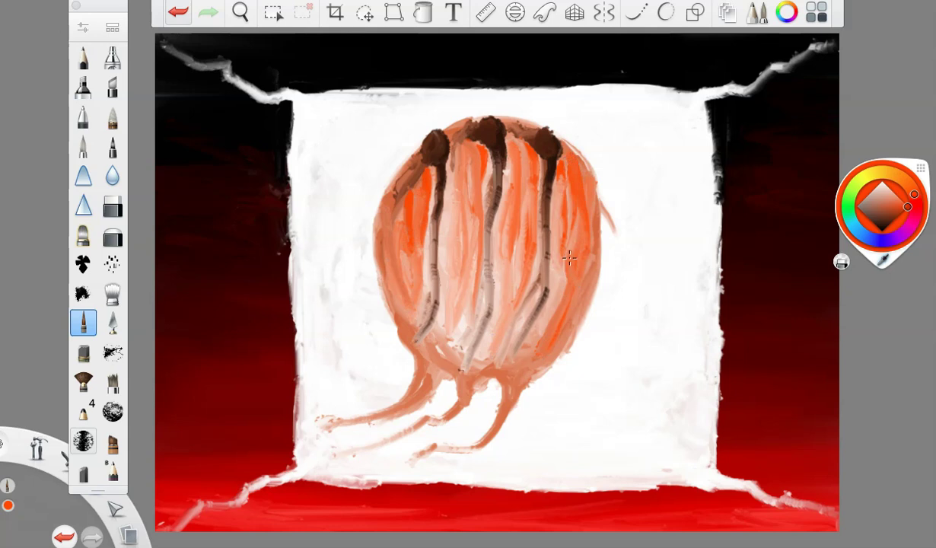
Step: Fill the lower stretches between the dark lines with more bright red-orange streaks
left_click_drag(542, 236, 510, 343)
left_click_drag(548, 200, 533, 251)
left_click_drag(459, 240, 428, 347)
mouse_move(452, 212)
left_mouse_down()
mouse_move(415, 339)
mouse_move(430, 299)
left_mouse_up()
left_click_drag(495, 238, 469, 350)
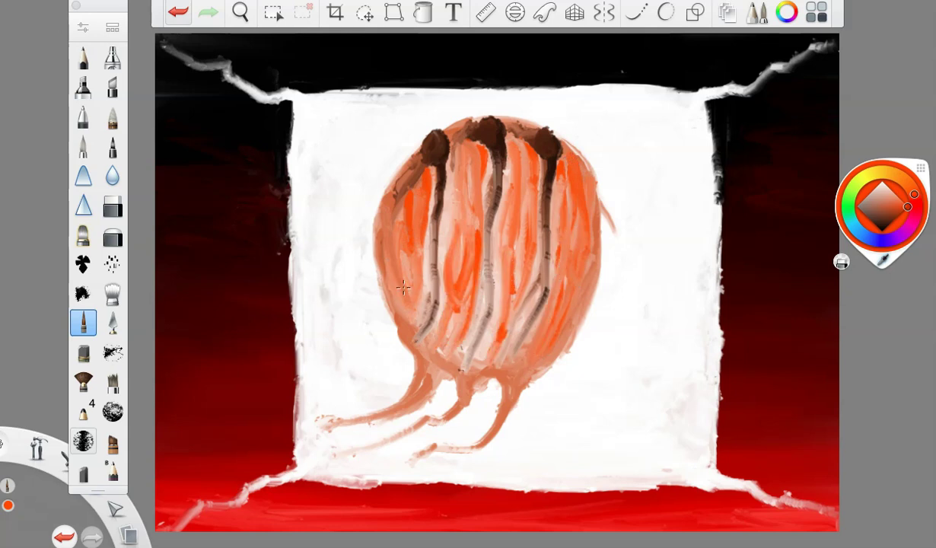
left_click_drag(401, 277, 413, 323)
Step: Change the colour to pure red and fill the three round heads at the top of the oval
left_click_drag(878, 221, 880, 234)
left_click_drag(900, 208, 914, 206)
left_click_drag(484, 128, 496, 133)
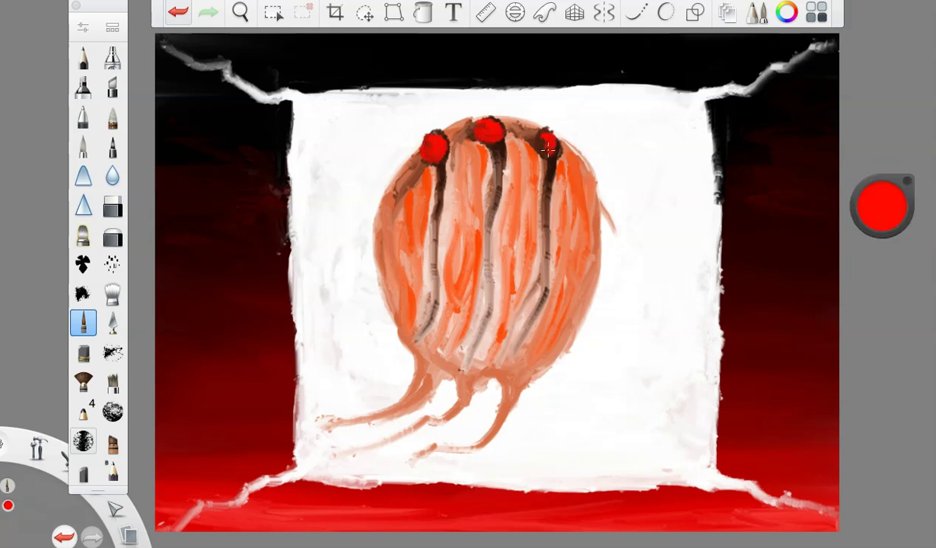
Step: Paint red down the three dark lines with a smaller brush, and highlight the three round heads in light pink
double_click(83, 323)
left_click_drag(183, 251, 179, 250)
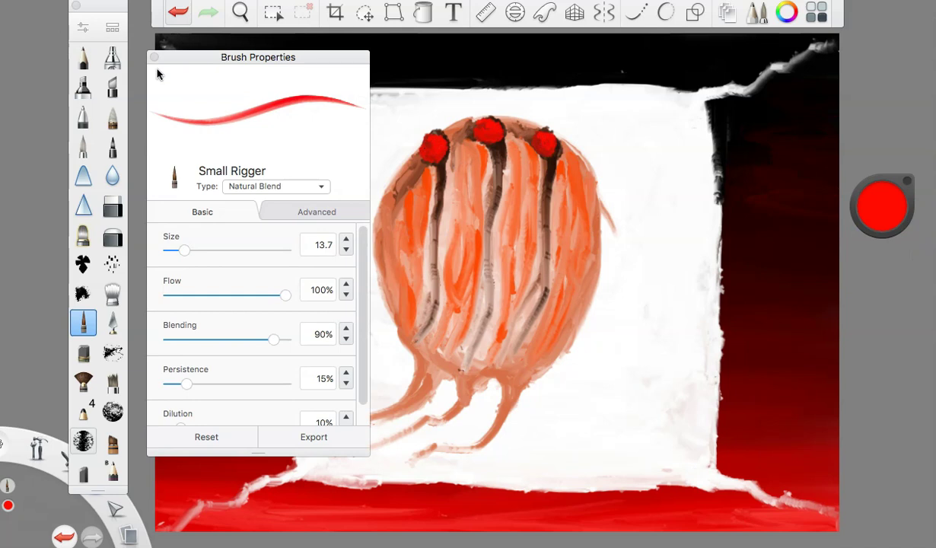
left_click(155, 58)
left_click_drag(442, 150, 427, 301)
left_click_drag(499, 140, 495, 303)
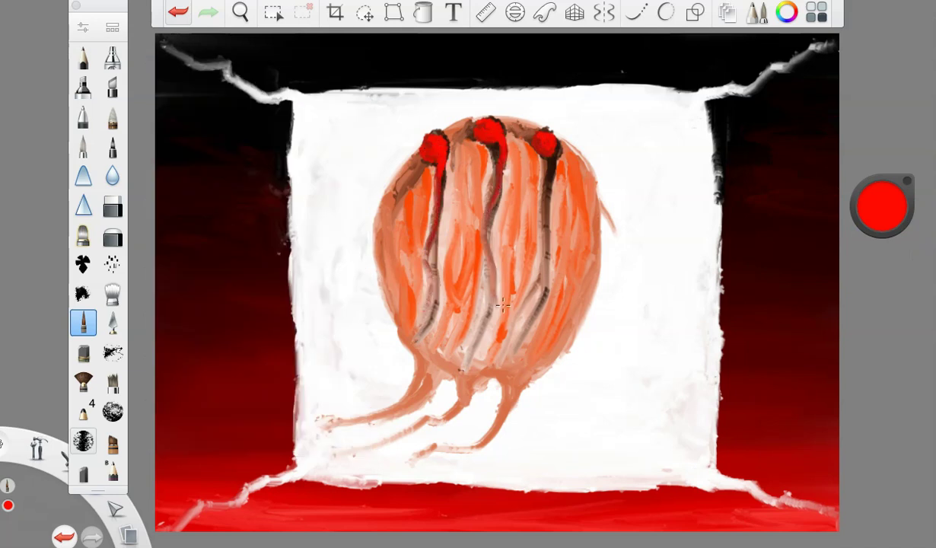
left_click_drag(556, 152, 520, 318)
left_click_drag(881, 207, 844, 95)
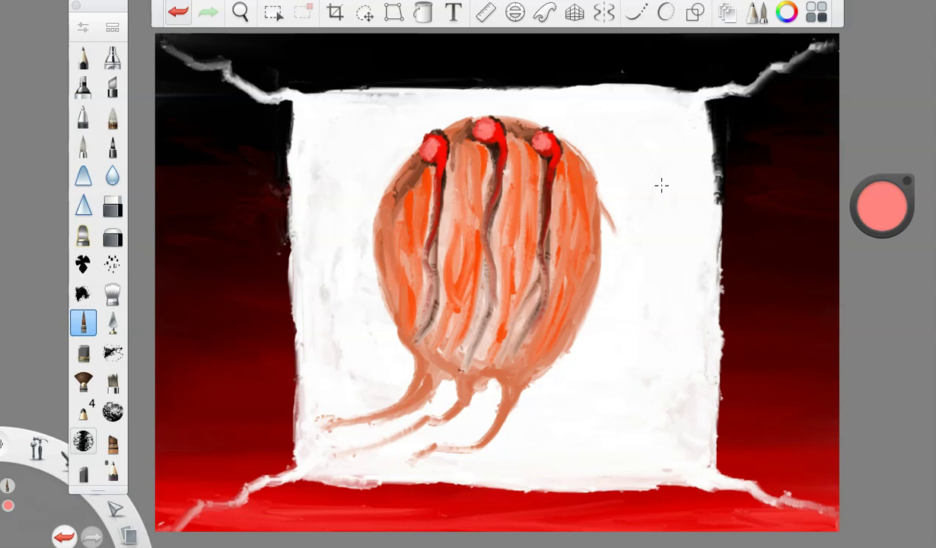
Step: Choose a darker orange-brown and shade the left and right edges of the oval body
left_click(893, 210)
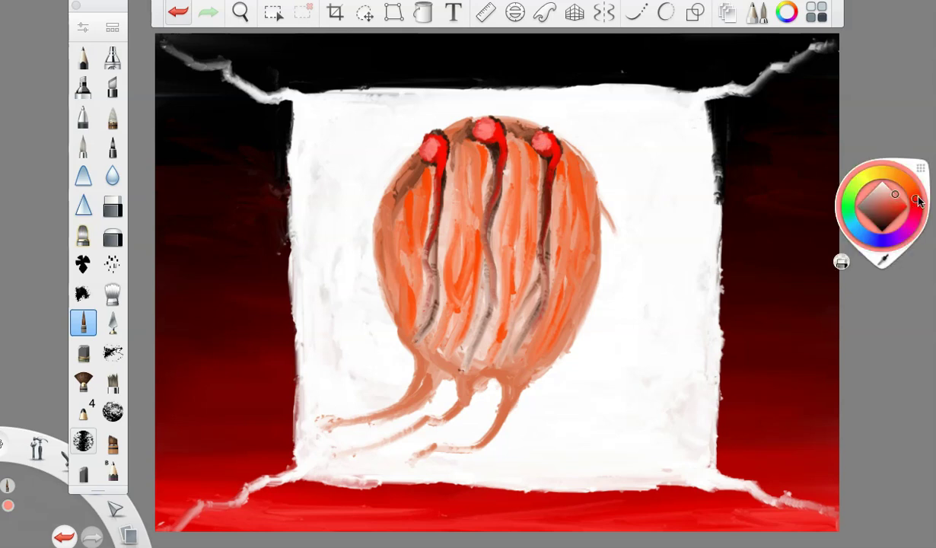
left_click(902, 200)
left_click_drag(881, 225, 882, 259)
mouse_move(386, 202)
left_mouse_down()
mouse_move(391, 282)
mouse_move(416, 350)
left_mouse_up()
mouse_move(591, 188)
left_mouse_down()
mouse_move(583, 319)
mouse_move(530, 384)
left_mouse_up()
Step: Outline the left, lower-left and right edges of the body in very dark brown, undoing the last stroke
left_click_drag(882, 203, 890, 345)
mouse_move(408, 160)
left_mouse_down()
mouse_move(379, 264)
mouse_move(392, 313)
left_mouse_up()
mouse_move(393, 313)
left_mouse_down()
mouse_move(396, 188)
mouse_move(383, 260)
mouse_move(447, 379)
left_mouse_up()
left_click_drag(582, 163, 595, 280)
left_click_drag(590, 185, 583, 342)
left_click(187, 17)
Step: Rework the dark brown outline down the lower right edge and strengthen it around the lower left of the body
mouse_move(593, 230)
left_mouse_down()
mouse_move(582, 178)
mouse_move(581, 280)
left_mouse_up()
mouse_move(599, 233)
left_mouse_down()
mouse_move(595, 268)
mouse_move(568, 324)
left_mouse_up()
left_click(178, 12)
left_click_drag(600, 236, 575, 332)
mouse_move(589, 295)
left_mouse_down()
mouse_move(541, 376)
mouse_move(588, 282)
left_mouse_up()
mouse_move(385, 281)
left_mouse_down()
mouse_move(459, 370)
mouse_move(408, 335)
left_mouse_up()
left_click_drag(408, 336, 463, 371)
Step: Lighten the colour to burnt orange and blend the dark outline into the lower left of the body
left_click_drag(881, 205, 877, 88)
left_click_drag(413, 328, 461, 369)
mouse_move(461, 370)
left_mouse_down()
mouse_move(388, 301)
mouse_move(385, 264)
left_mouse_up()
left_click_drag(410, 325, 392, 271)
left_click_drag(455, 362, 435, 330)
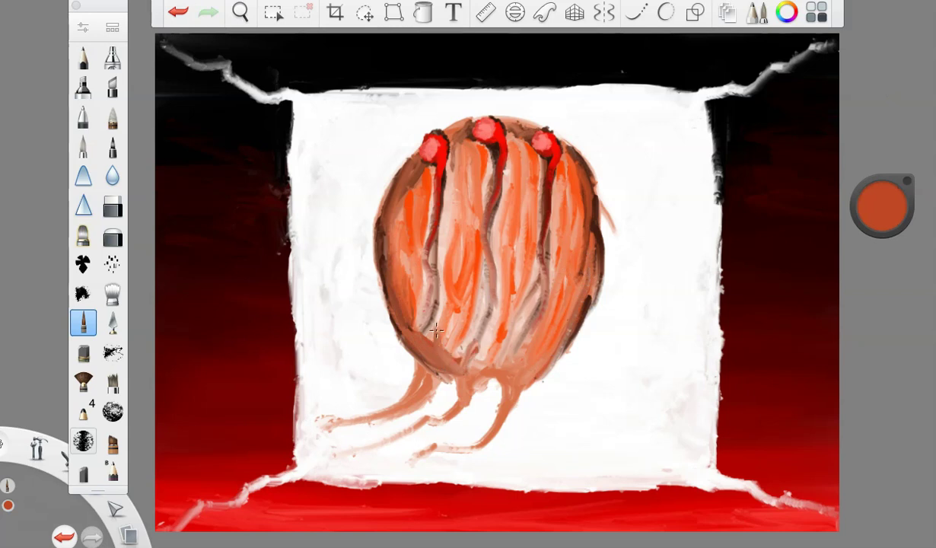
Step: Blend burnt orange strokes down the right side of the body and along its dark outline
left_click_drag(562, 198, 541, 333)
left_click_drag(591, 228, 562, 336)
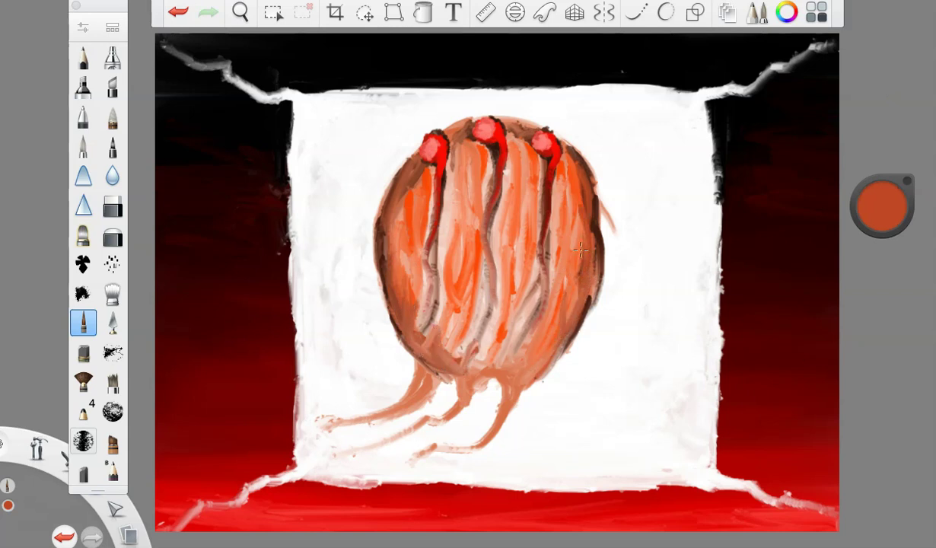
left_click_drag(587, 298, 593, 245)
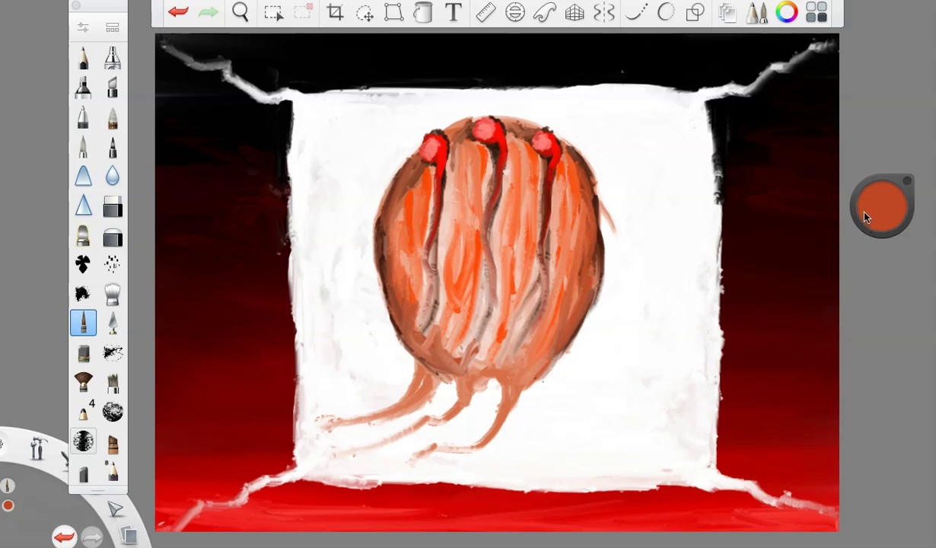
Step: Shade the left edges of the three lower tentacles in very dark brown and touch the rightmost tentacle's base with reddish brown
left_click_drag(874, 207, 873, 334)
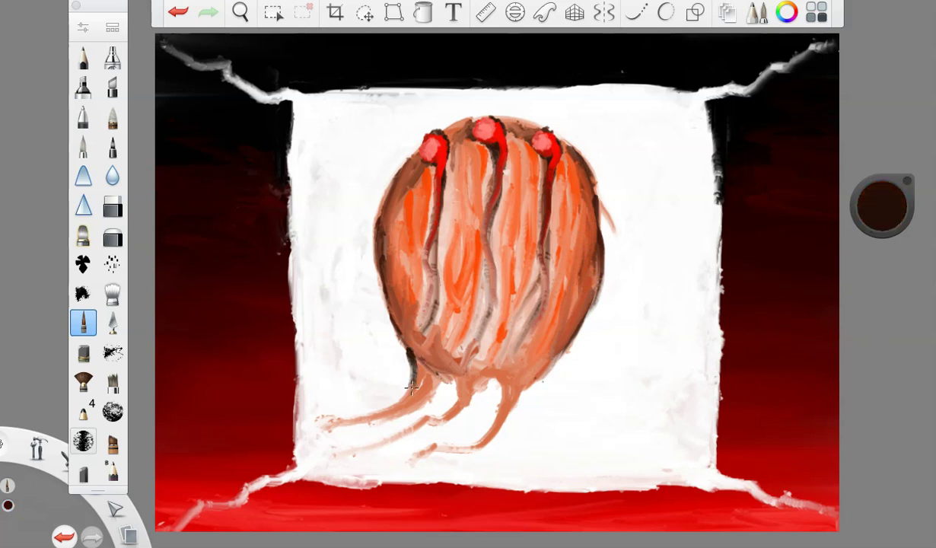
left_click_drag(411, 376, 313, 427)
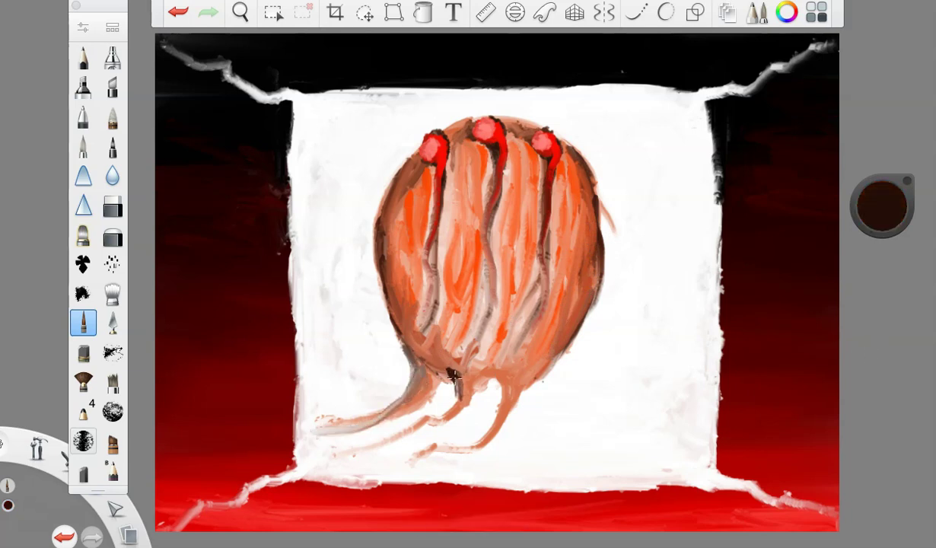
left_click_drag(447, 369, 373, 445)
left_click_drag(489, 424, 412, 461)
left_click_drag(863, 205, 882, 103)
left_click_drag(475, 368, 496, 371)
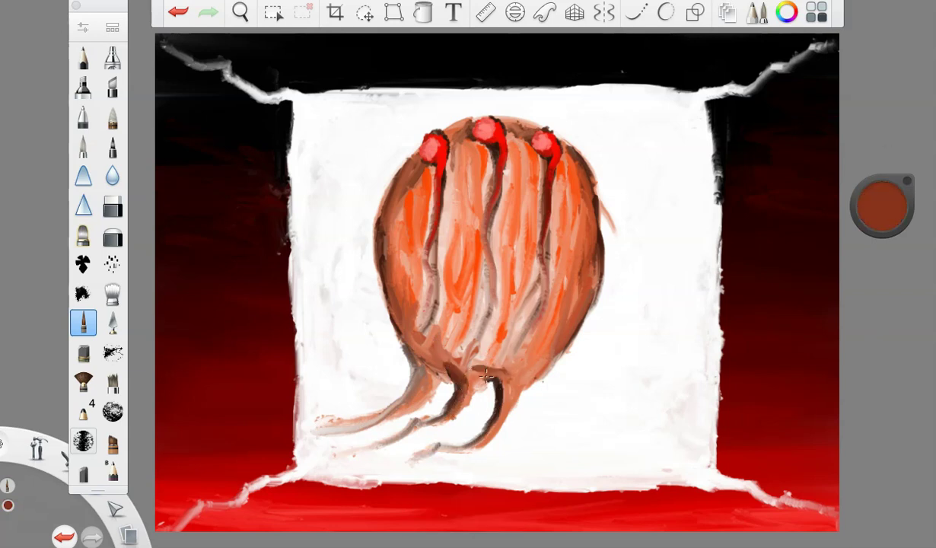
Step: Darken the leftmost lower tentacle and the body's lower right edge with dark brown, undoing the misplaced strokes
left_click_drag(881, 207, 882, 301)
mouse_move(396, 359)
left_mouse_down()
mouse_move(370, 278)
mouse_move(405, 326)
mouse_move(400, 408)
left_mouse_up()
left_click(175, 18)
left_click(175, 19)
left_click_drag(416, 375, 382, 415)
mouse_move(588, 298)
left_mouse_down()
mouse_move(528, 378)
mouse_move(565, 338)
left_mouse_up()
Step: Switch to white, enlarge the brush slightly and paint two white oval eyes on the body
left_click(886, 219)
left_click(881, 185)
double_click(83, 322)
left_click_drag(187, 252, 195, 252)
left_click(152, 56)
mouse_move(461, 220)
left_mouse_down()
mouse_move(452, 251)
mouse_move(460, 274)
mouse_move(457, 244)
left_mouse_up()
mouse_move(567, 221)
left_mouse_down()
mouse_move(572, 272)
mouse_move(576, 235)
mouse_move(568, 274)
left_mouse_up()
left_click_drag(469, 228, 465, 280)
Step: Change the colour to orange-red and fill an oval iris inside each white eye
left_click_drag(881, 207, 847, 193)
left_click_drag(460, 226, 460, 264)
left_click_drag(585, 242, 575, 244)
Step: Darken the colour to black, adjust the brush size and paint a pupil in each eye
left_click_drag(899, 228, 837, 376)
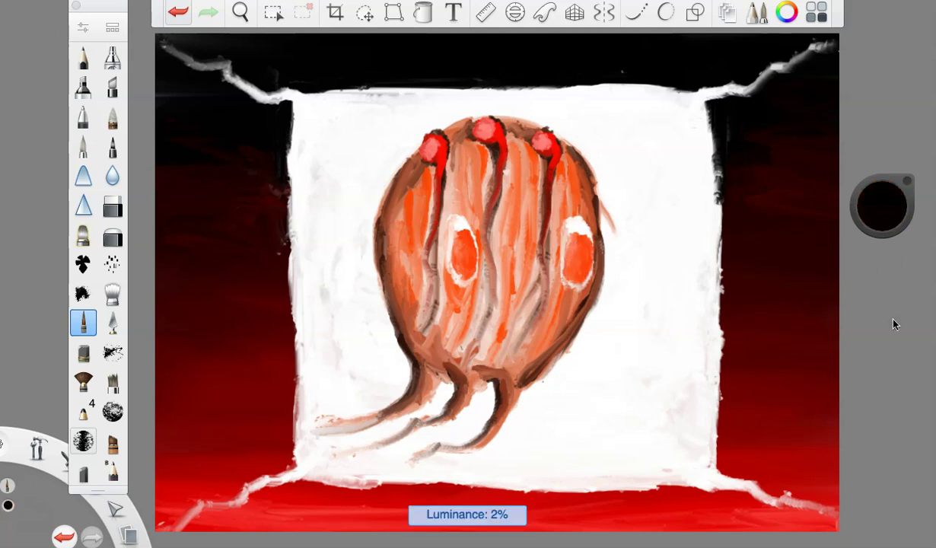
left_click(83, 31)
left_click(182, 251)
left_click(155, 57)
mouse_move(461, 238)
left_mouse_down()
mouse_move(468, 248)
mouse_move(467, 238)
left_mouse_up()
mouse_move(580, 239)
left_mouse_down()
mouse_move(578, 273)
mouse_move(582, 240)
left_mouse_up()
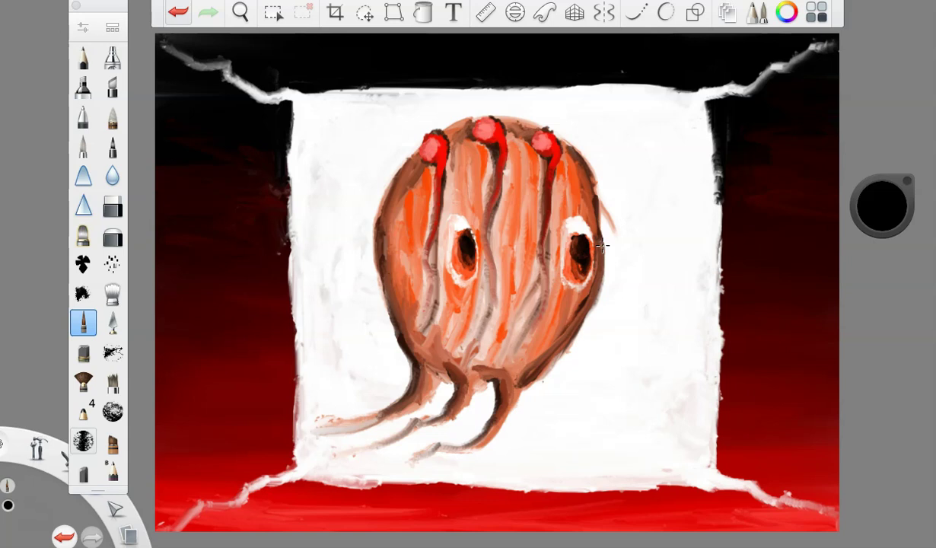
Step: Choose a light orange and paint along the right sides of the three lower tentacles
left_click(886, 201)
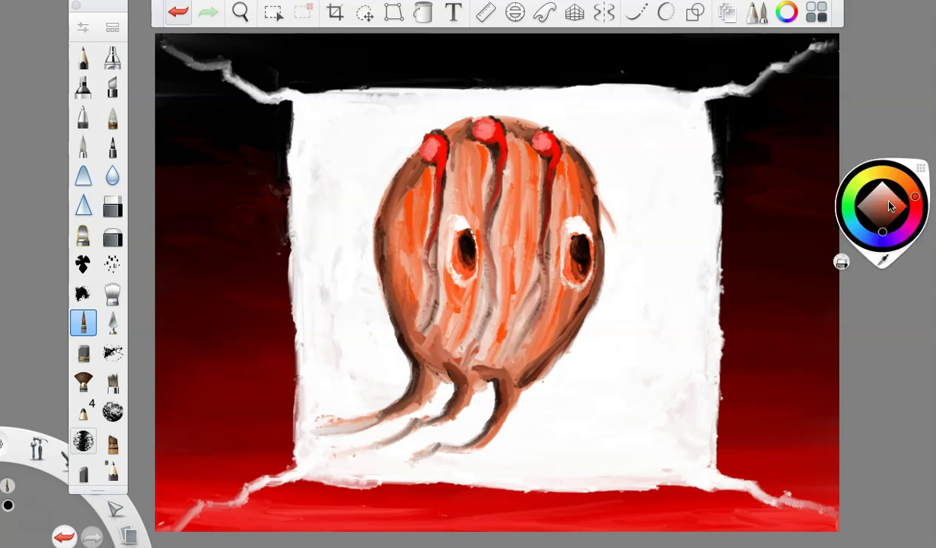
left_click(891, 205)
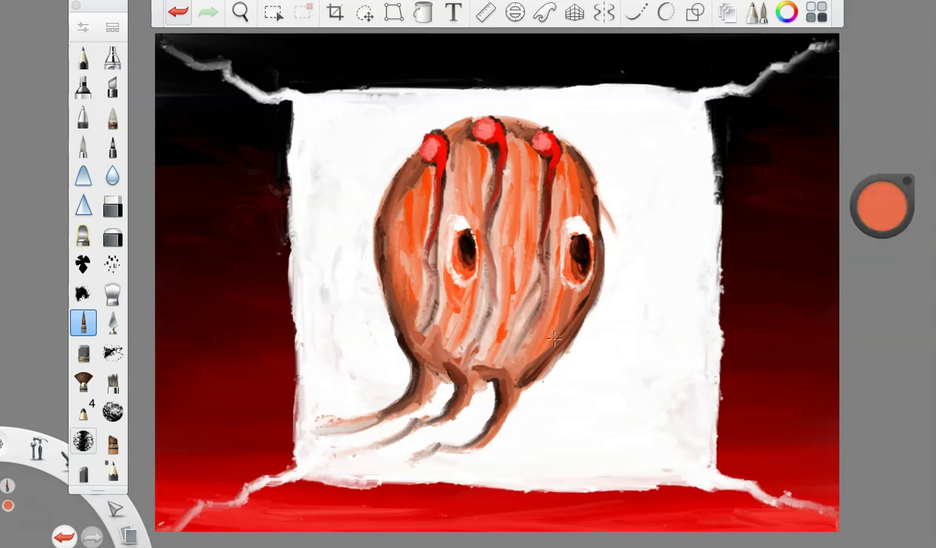
left_click_drag(425, 370, 403, 411)
left_click_drag(469, 376, 427, 424)
left_click_drag(525, 378, 471, 449)
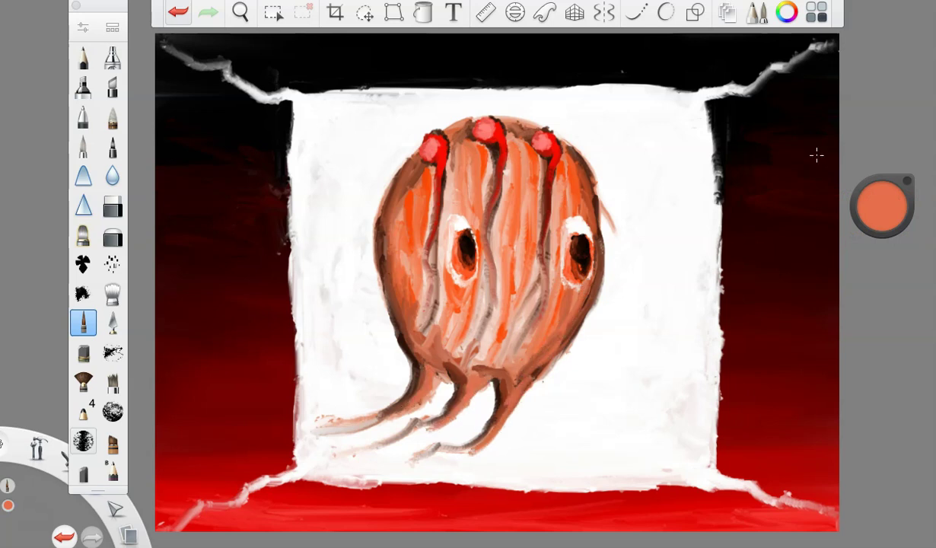
Step: Switch to white and add a highlight to each of the three round heads
left_click(882, 205)
left_click(886, 181)
left_click_drag(426, 147, 430, 156)
left_click_drag(479, 125, 541, 146)
left_click_drag(480, 130, 483, 134)
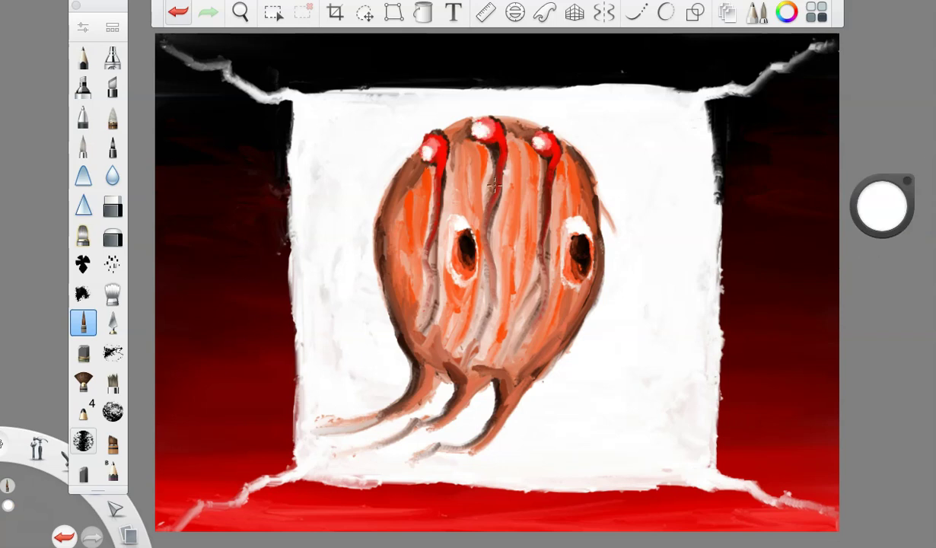
Step: Switch to pure red and dab a red spot onto the pupil of each eye
left_click(885, 212)
left_click(840, 194)
left_click(578, 245)
left_click(464, 245)
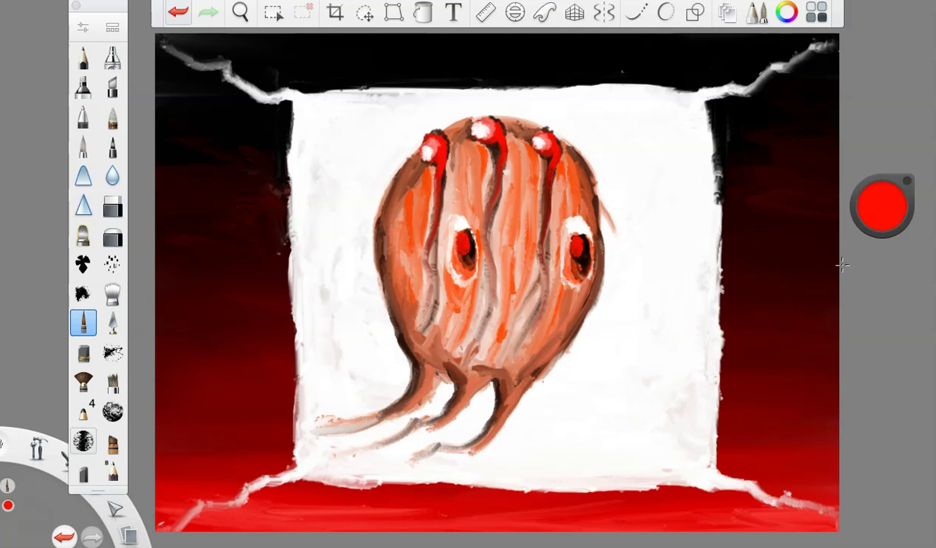
Step: Add red strokes along the right edges of the three lower tentacles, extending them to the tips
left_click(875, 209)
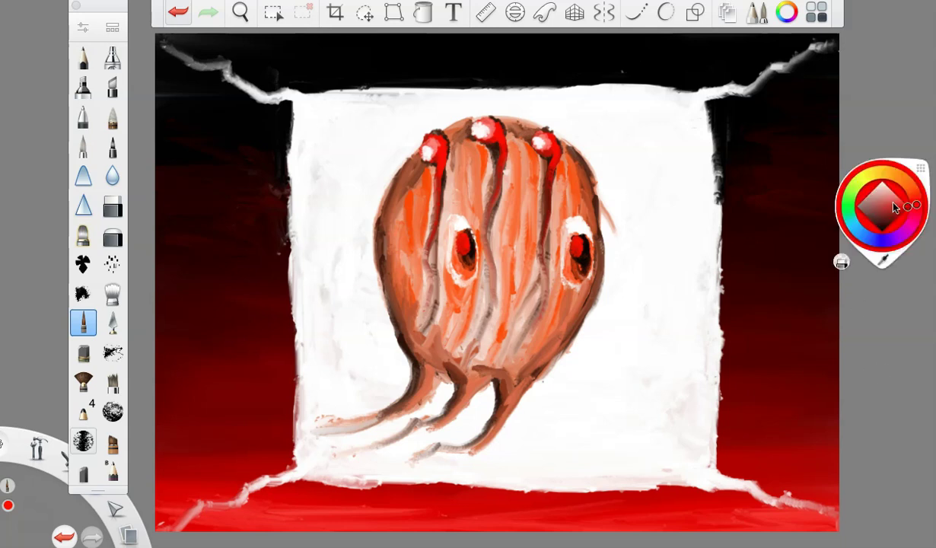
mouse_move(438, 375)
left_mouse_down()
mouse_move(405, 410)
mouse_move(308, 443)
left_mouse_up()
mouse_move(489, 381)
left_mouse_down()
mouse_move(464, 411)
mouse_move(357, 451)
left_mouse_up()
mouse_move(537, 372)
left_mouse_down()
mouse_move(505, 415)
mouse_move(440, 454)
left_mouse_up()
Step: Set the colour to black and darken the lower parts of the three vertical lines, undoing the stroke over the left eye
left_click_drag(881, 205, 871, 513)
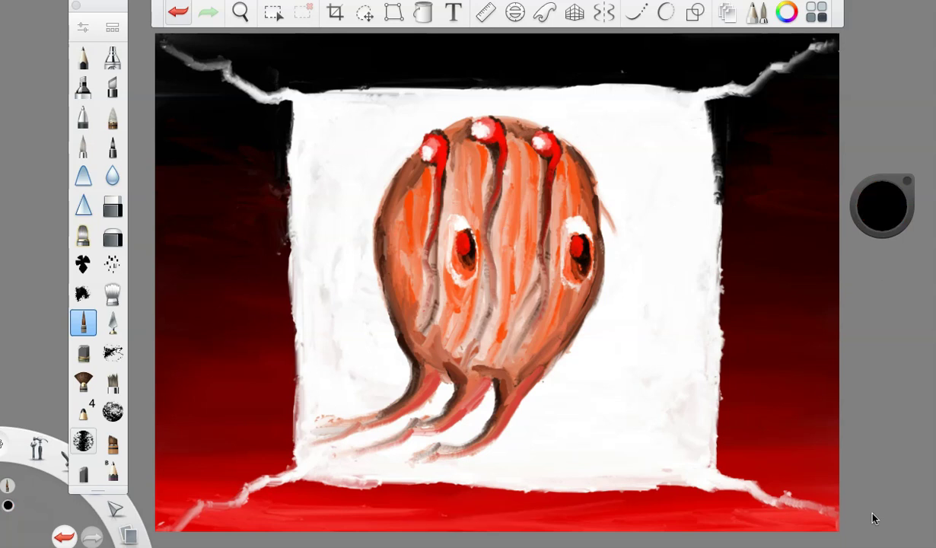
left_click(82, 28)
left_click(81, 27)
left_click_drag(436, 203, 402, 337)
left_click_drag(470, 204, 462, 286)
key("ctrl+z")
mouse_move(489, 211)
left_mouse_down()
mouse_move(499, 279)
mouse_move(488, 330)
left_mouse_up()
mouse_move(490, 224)
left_mouse_down()
mouse_move(494, 196)
mouse_move(487, 342)
left_mouse_up()
left_click_drag(543, 211, 548, 287)
mouse_move(545, 193)
left_mouse_down()
mouse_move(537, 252)
mouse_move(551, 295)
mouse_move(527, 346)
left_mouse_up()
Step: Choose dark red and blend it down the three vertical lines between the red and black sections
left_click(892, 221)
mouse_move(543, 167)
left_mouse_down()
mouse_move(540, 223)
mouse_move(555, 281)
mouse_move(528, 336)
left_mouse_up()
left_click(178, 12)
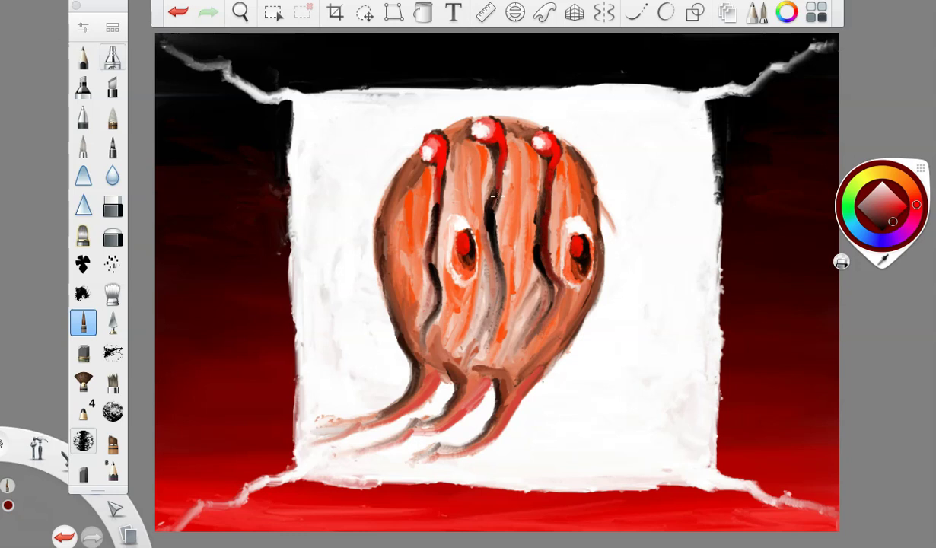
left_click_drag(499, 174, 508, 324)
left_click_drag(438, 198, 447, 344)
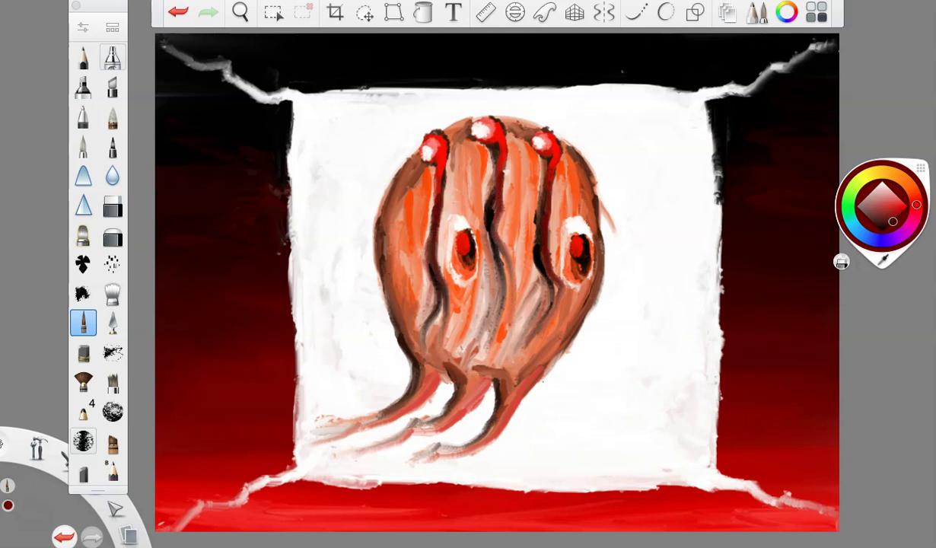
Step: Choose orange, brighten the left edge of the body and paint two thin wavy tendrils reaching left from it
left_click(888, 206)
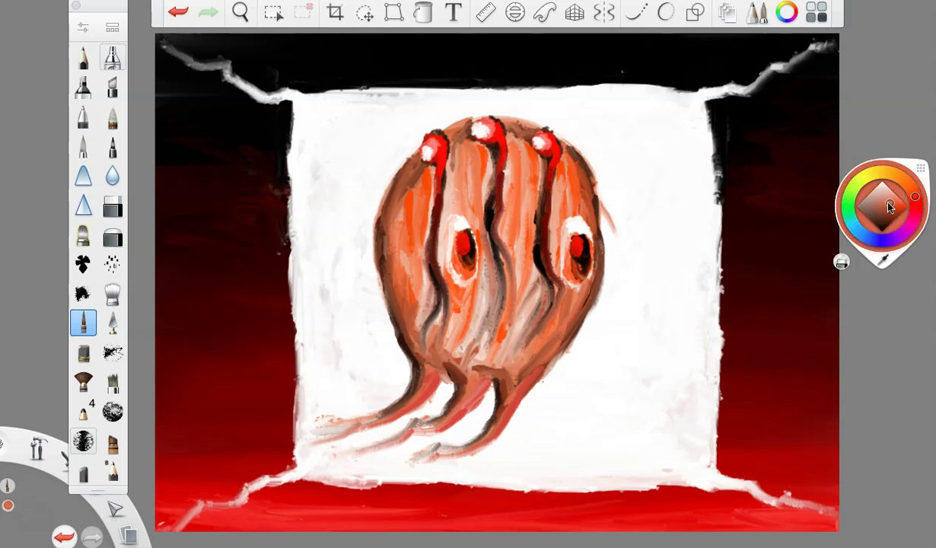
left_click_drag(384, 219, 383, 293)
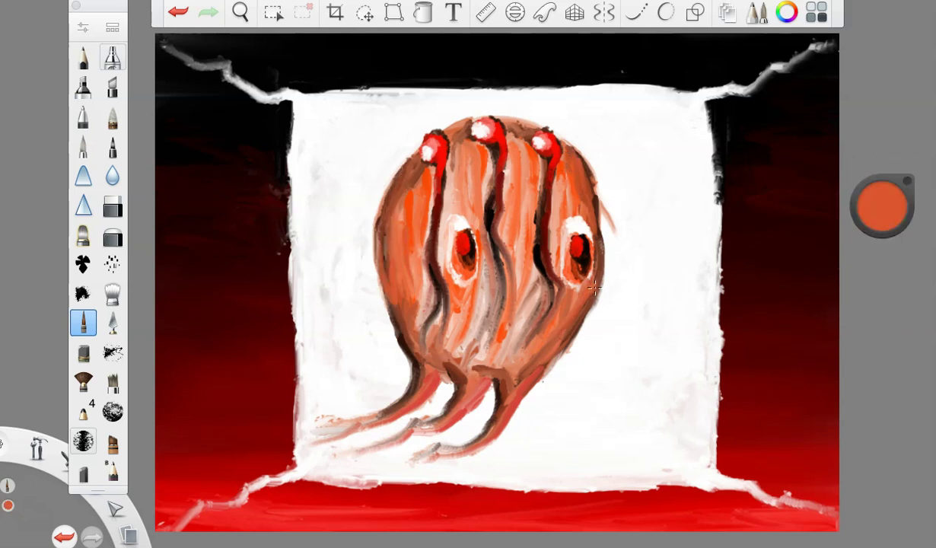
left_click_drag(377, 251, 308, 232)
left_click_drag(383, 272, 380, 216)
mouse_move(385, 292)
left_mouse_down()
mouse_move(374, 308)
mouse_move(311, 262)
mouse_move(300, 206)
left_mouse_up()
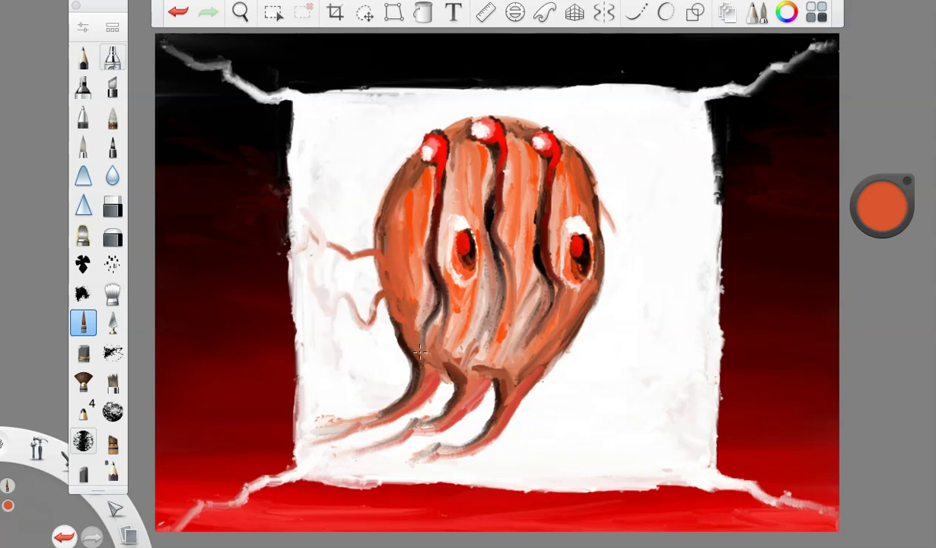
Step: Darken the colour to deep brown and reinforce the body outline on the left and lower right, down to the rightmost tentacle
left_click_drag(886, 215, 883, 396)
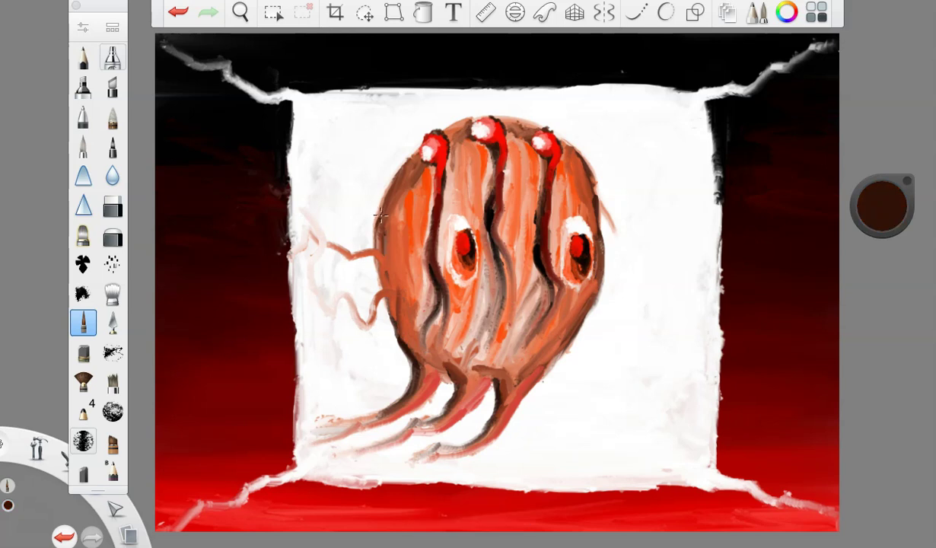
left_click_drag(404, 148, 376, 217)
left_click_drag(384, 282, 418, 364)
left_click_drag(388, 310, 403, 340)
left_click_drag(589, 299, 535, 391)
left_click_drag(559, 342, 503, 422)
left_click_drag(539, 366, 592, 289)
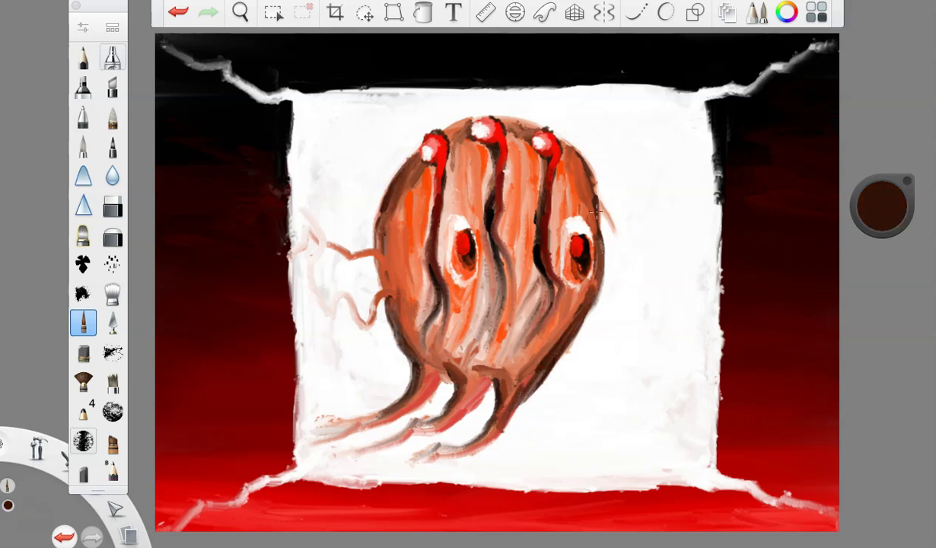
Step: Lighten the colour to reddish brown and blend the dark outline into the body's lower right and left edges
left_click_drag(898, 196, 886, 114)
left_click_drag(594, 282, 512, 371)
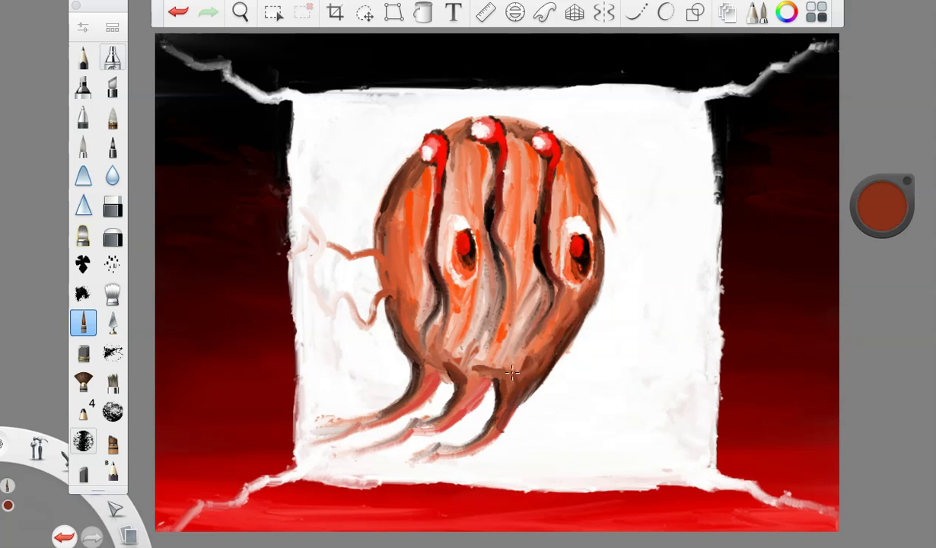
left_click_drag(392, 198, 380, 248)
left_click_drag(402, 175, 394, 205)
mouse_move(382, 295)
left_mouse_down()
mouse_move(398, 328)
mouse_move(392, 313)
left_mouse_up()
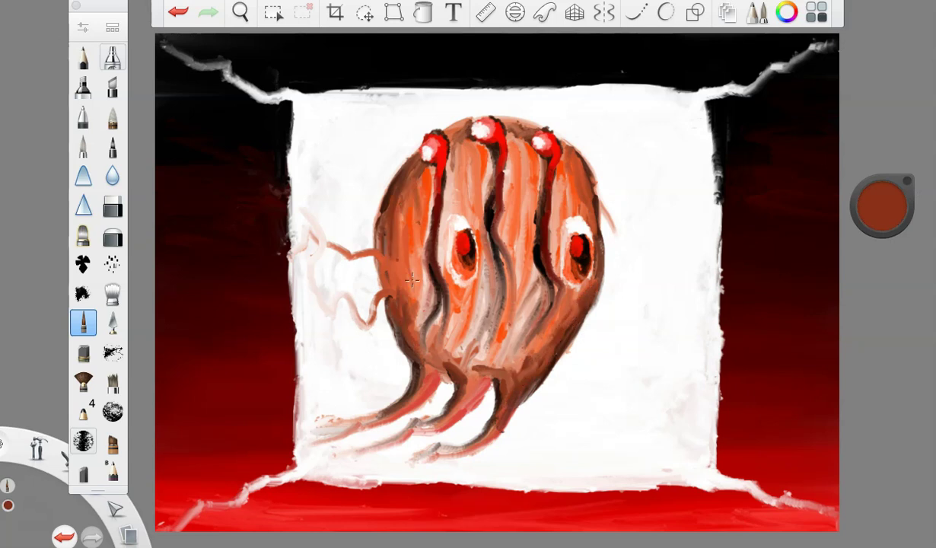
Step: Change the colour back to orange and paint a third wavy tendril between the two on the body's left side
left_click_drag(880, 198, 880, 216)
left_click_drag(383, 271, 299, 262)
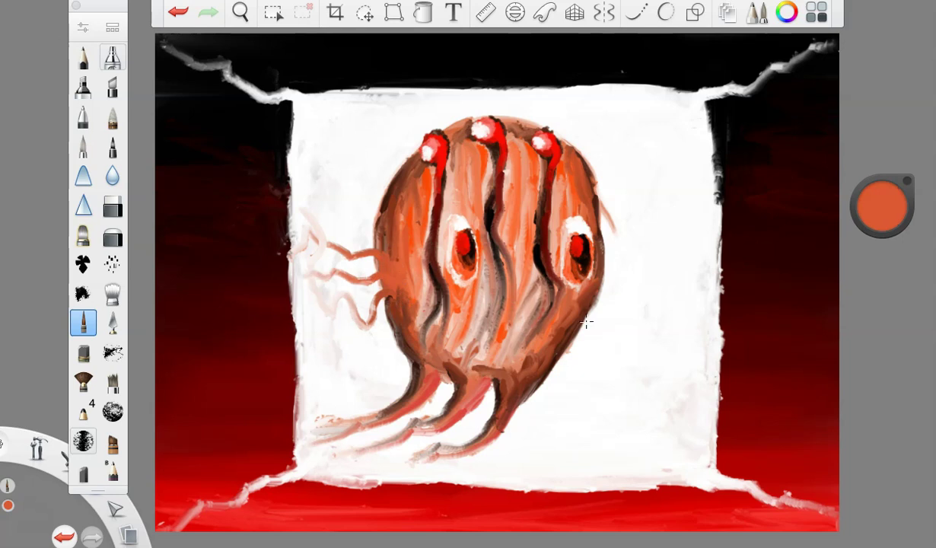